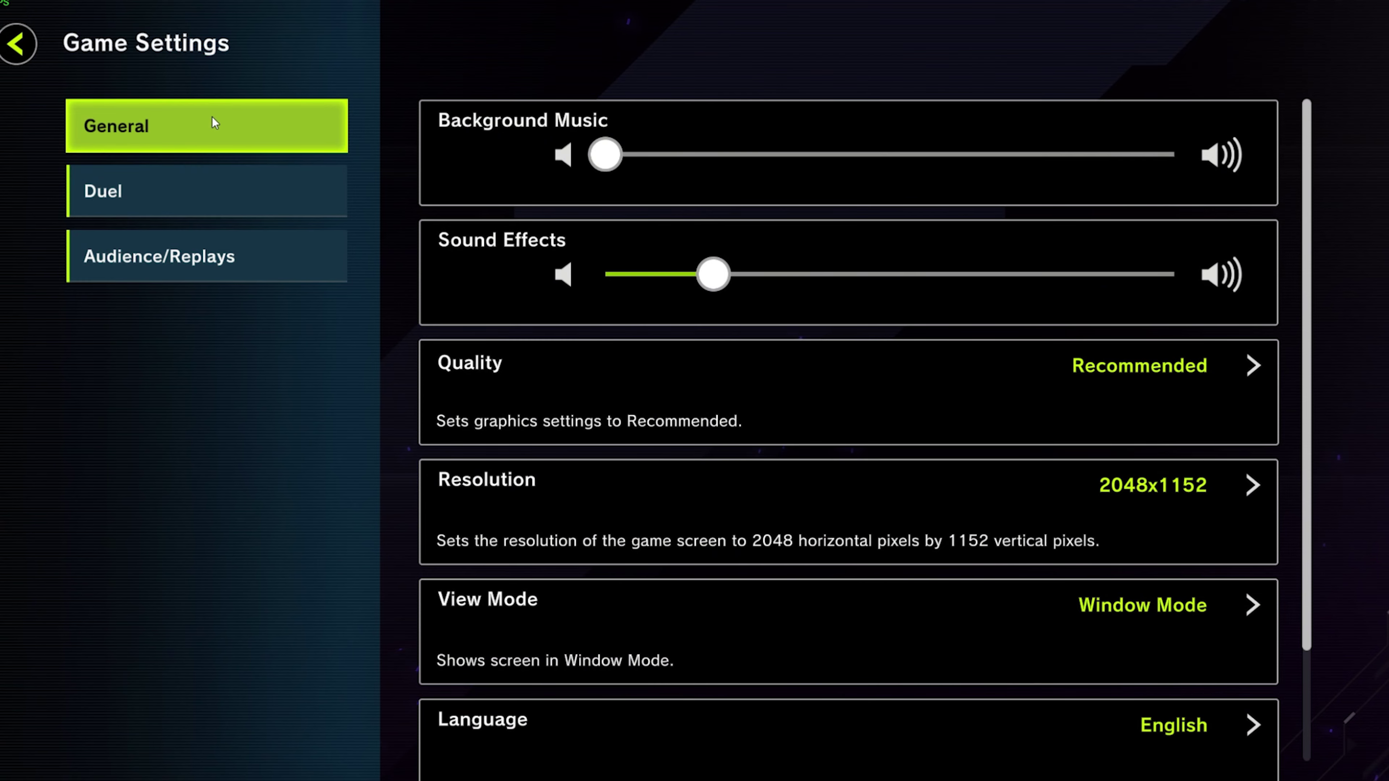
Set the game's graphics quality to Normal.
click(520, 383)
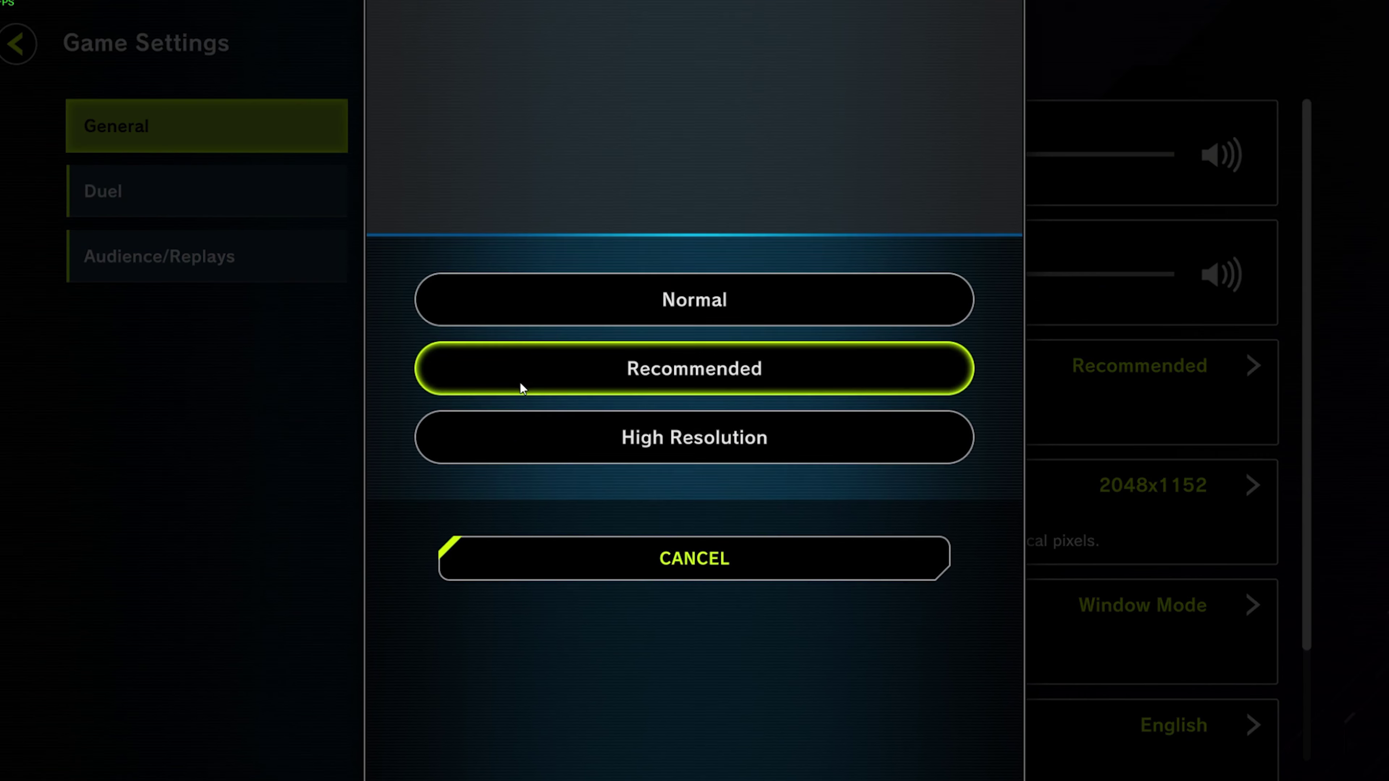
click(632, 298)
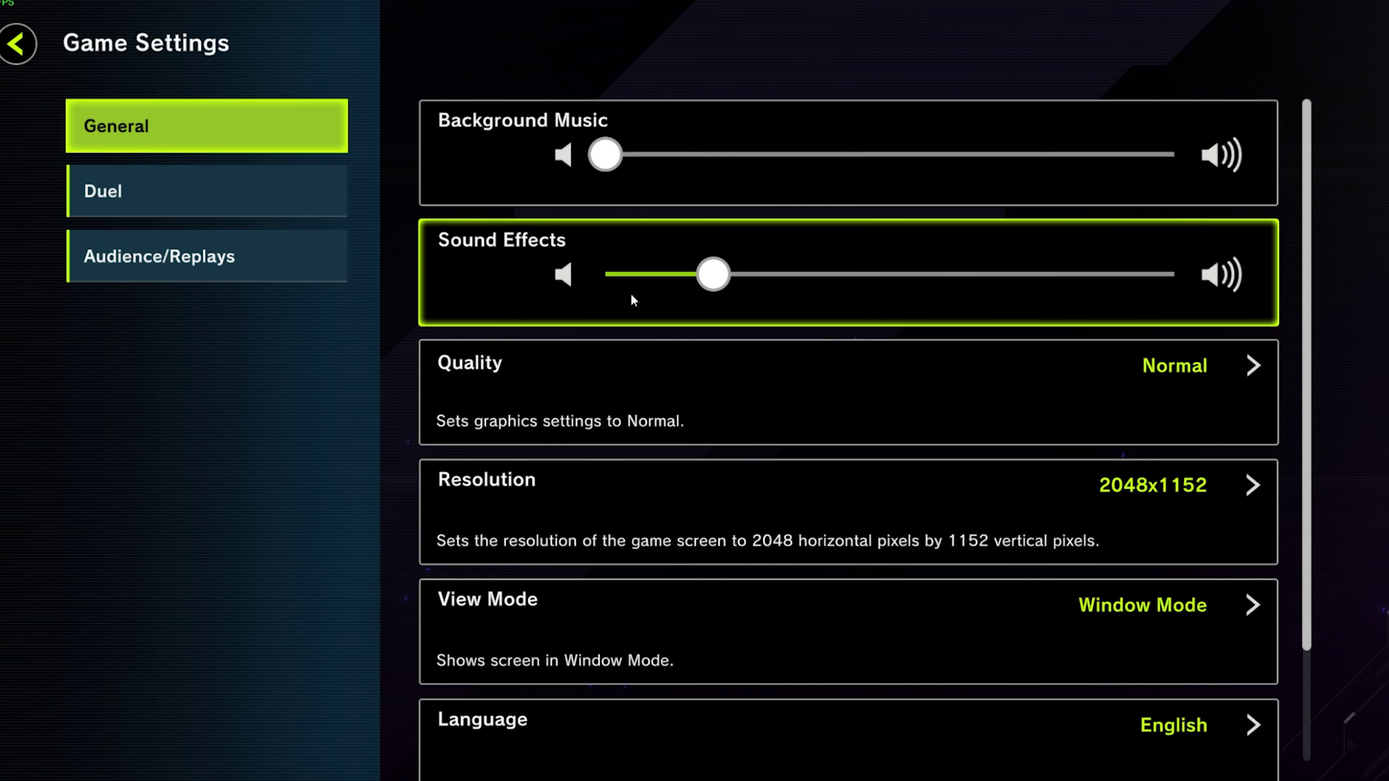
click(607, 377)
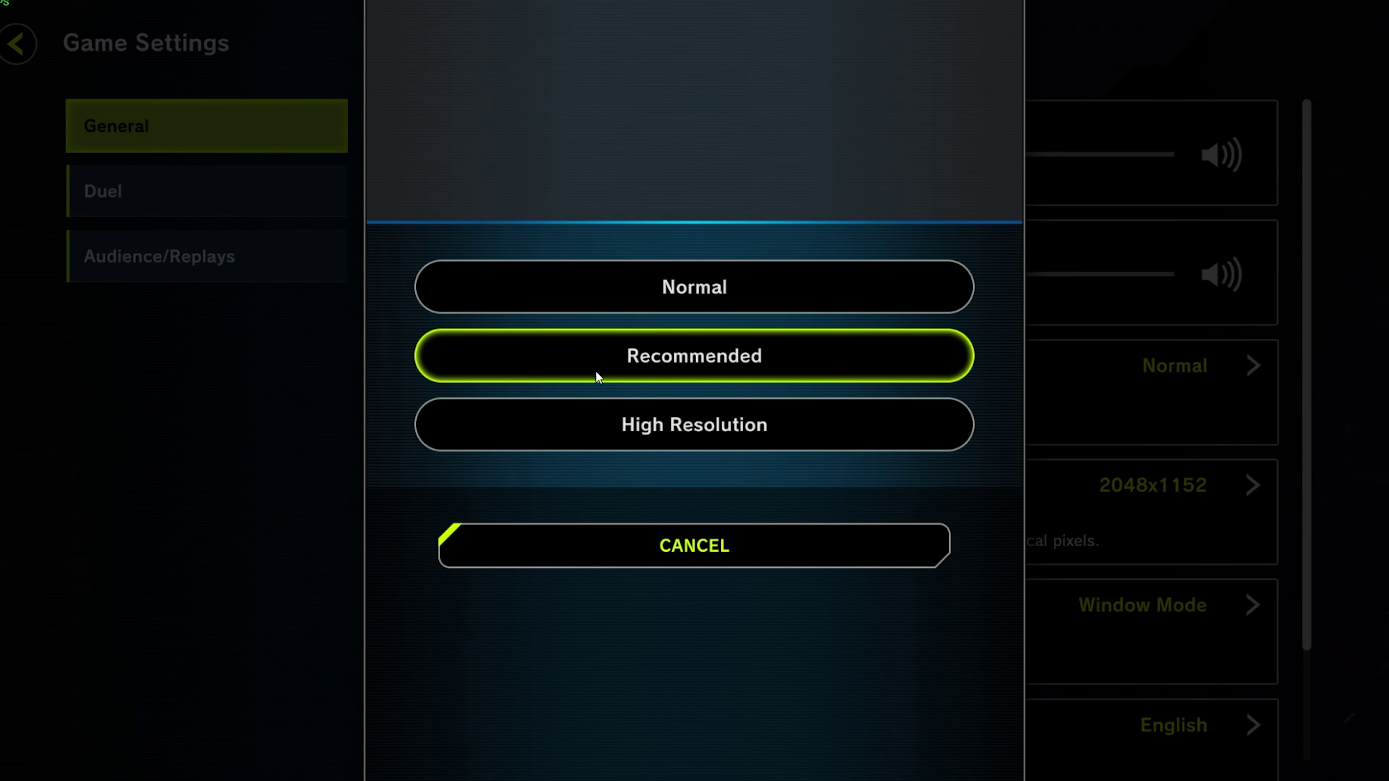
click(589, 289)
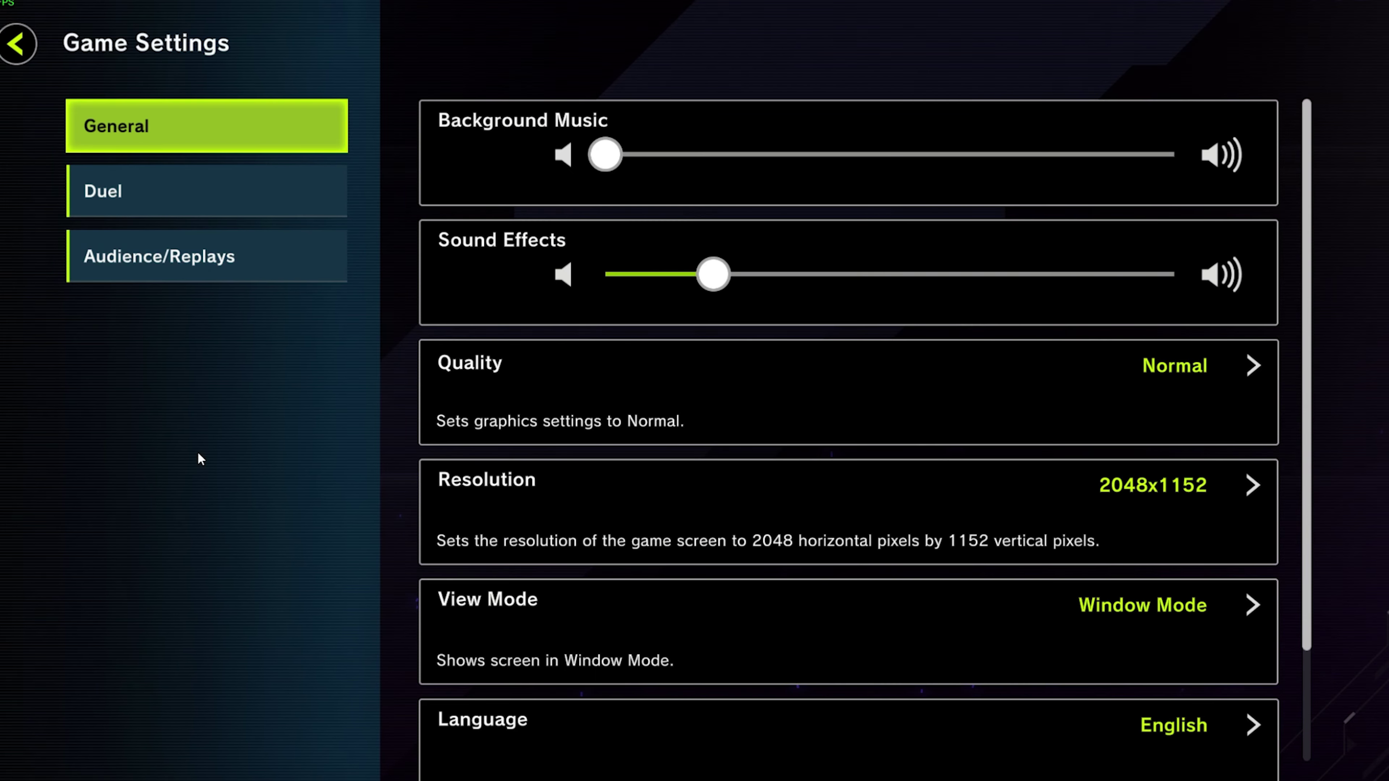
Review the available resolution and view mode choices in the general game settings.
click(561, 481)
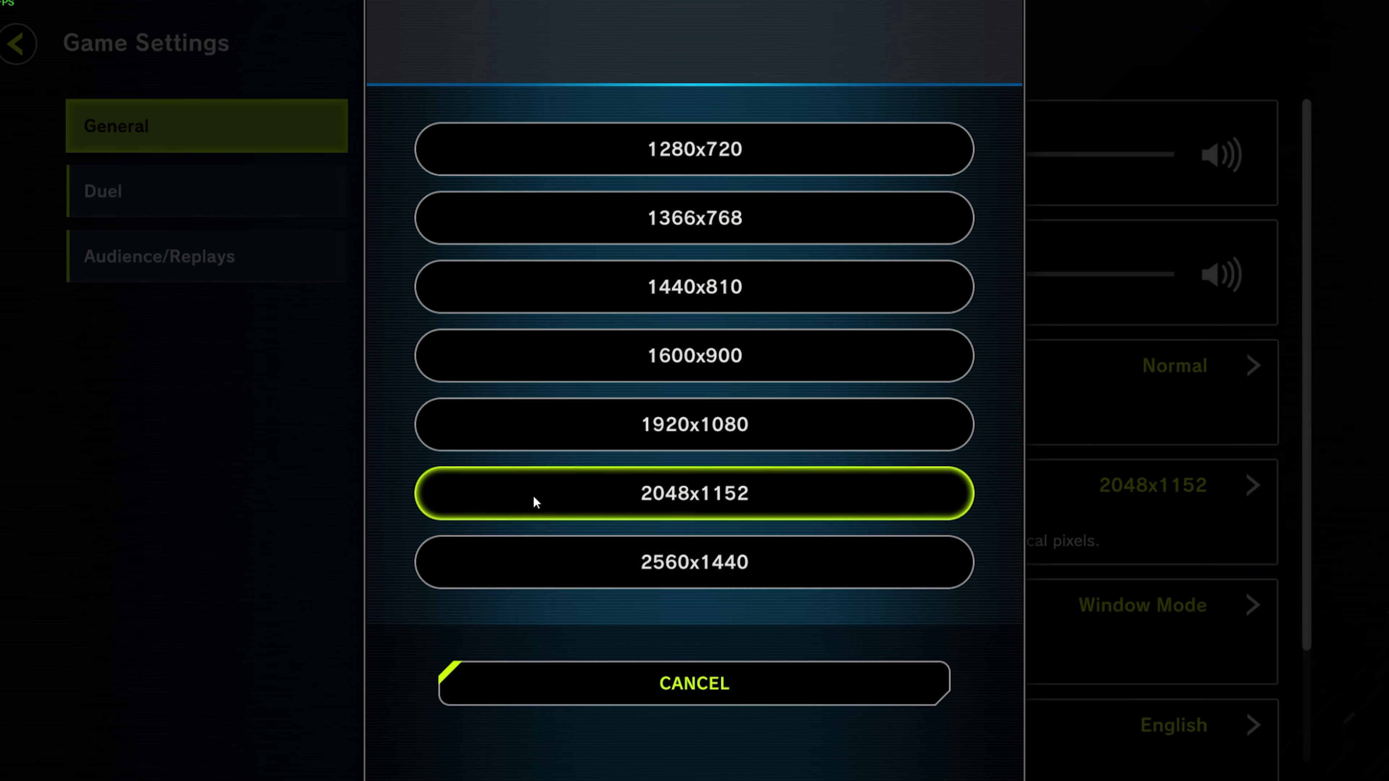
click(529, 439)
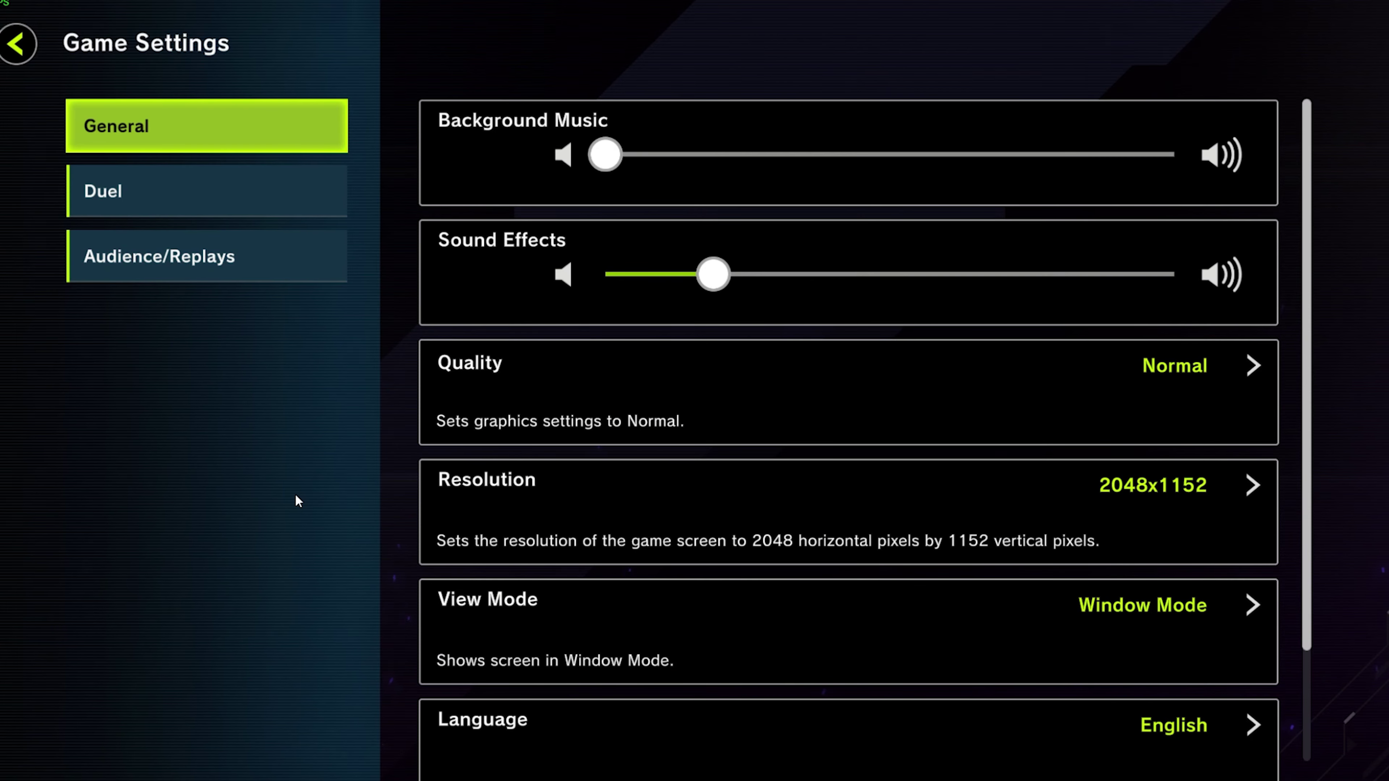
click(505, 616)
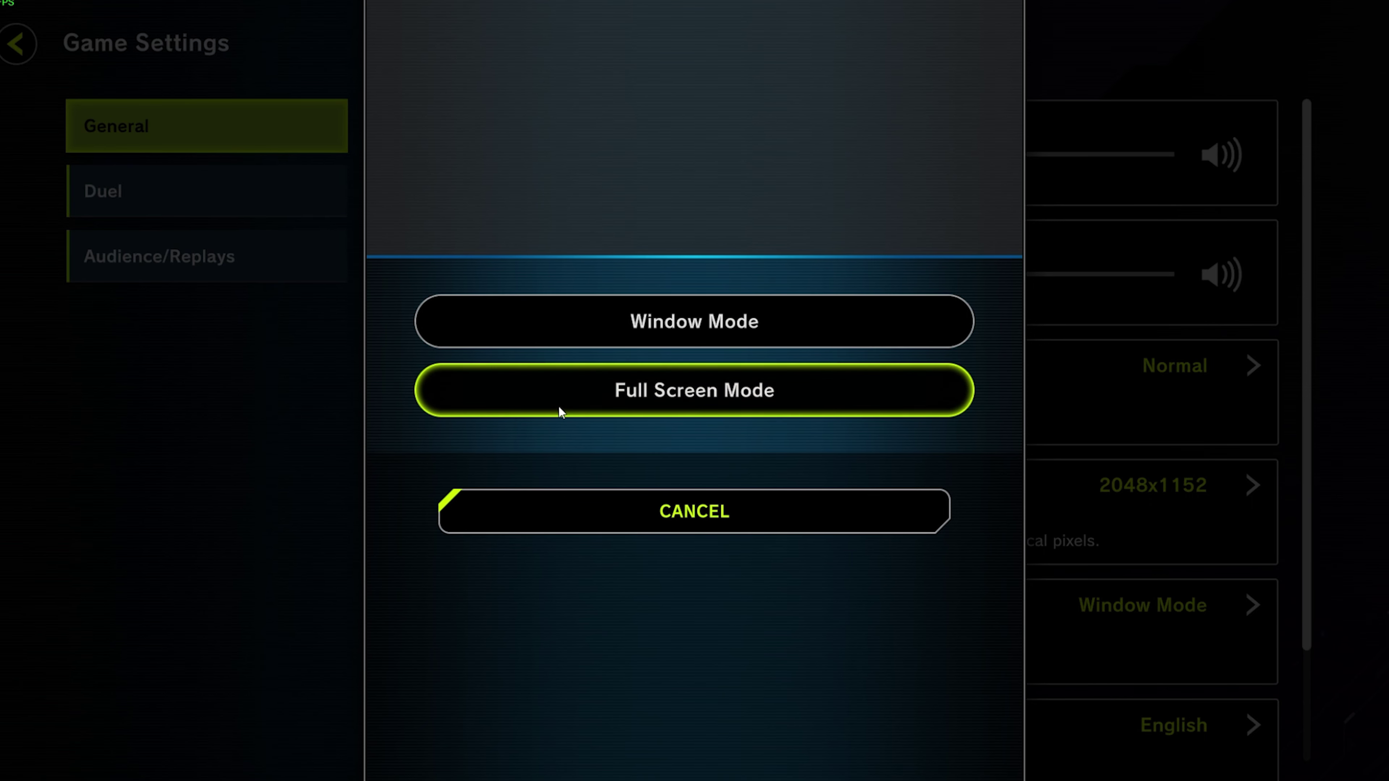
click(325, 450)
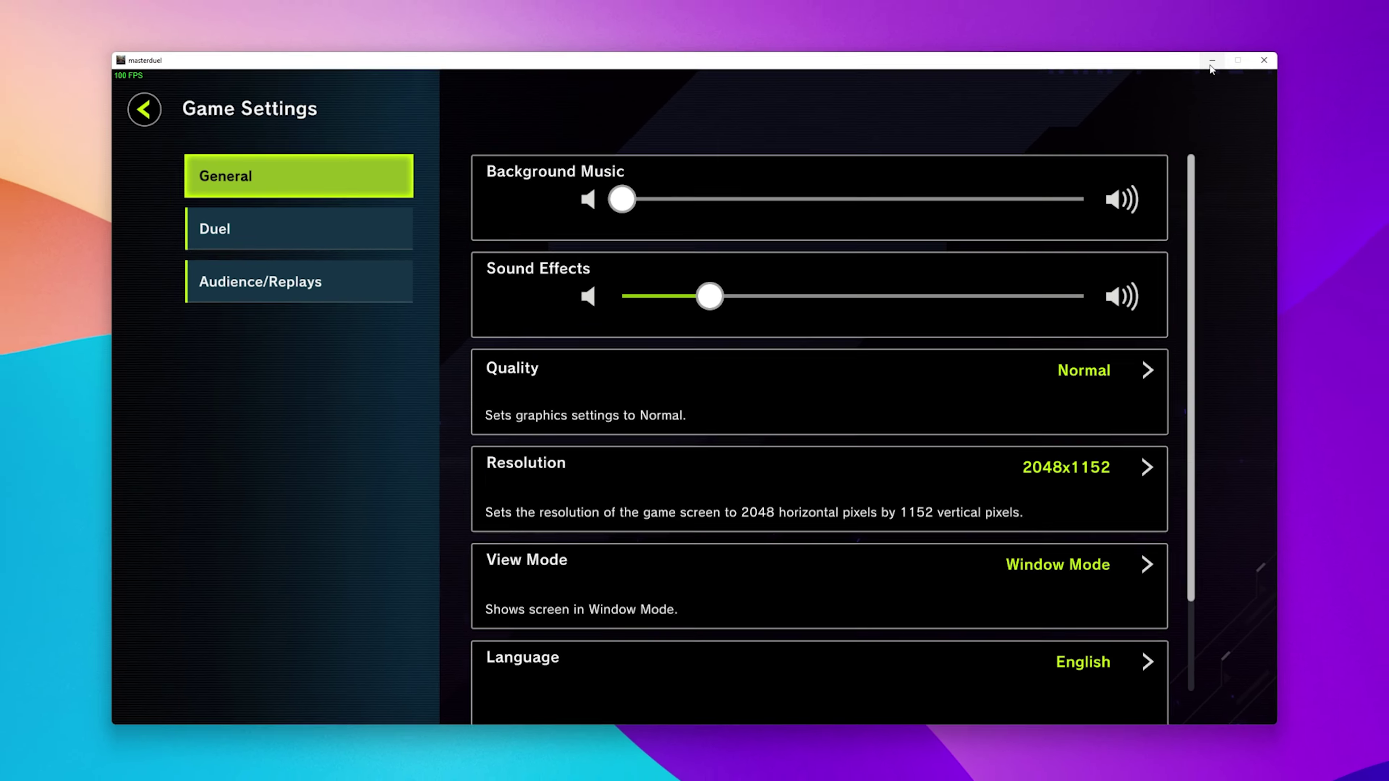
Minimise the game, check the Image Scaling options in GeForce Experience's general settings, and close that window.
click(1211, 65)
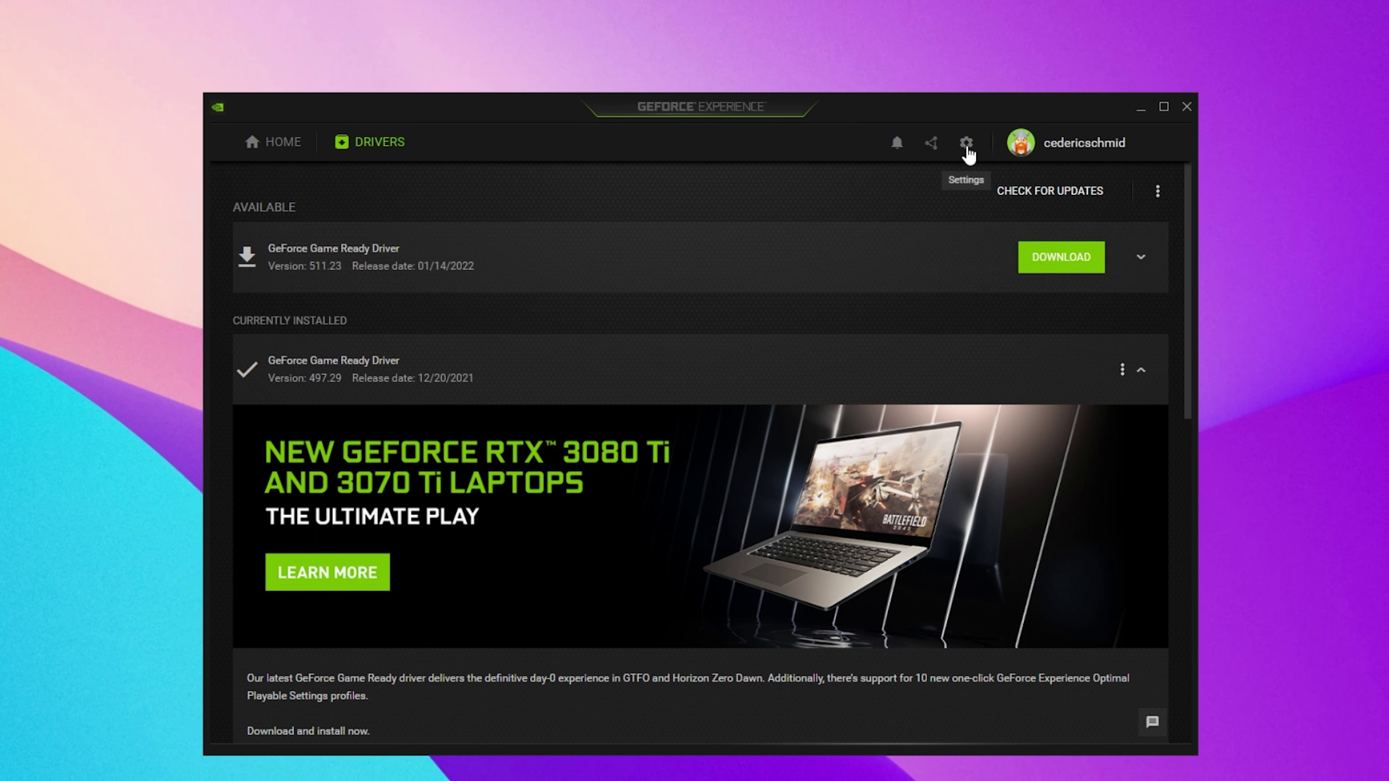
click(966, 143)
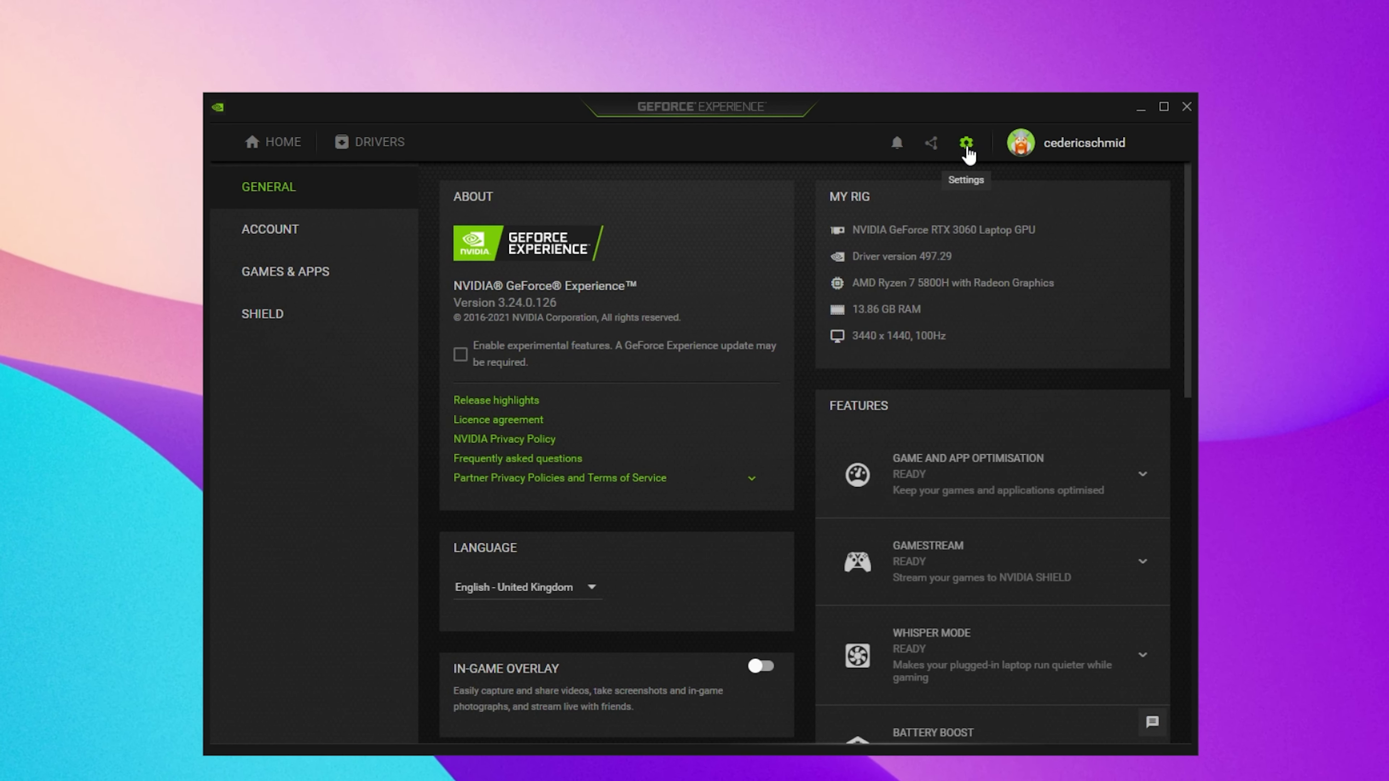
scroll(803, 252, down, 8)
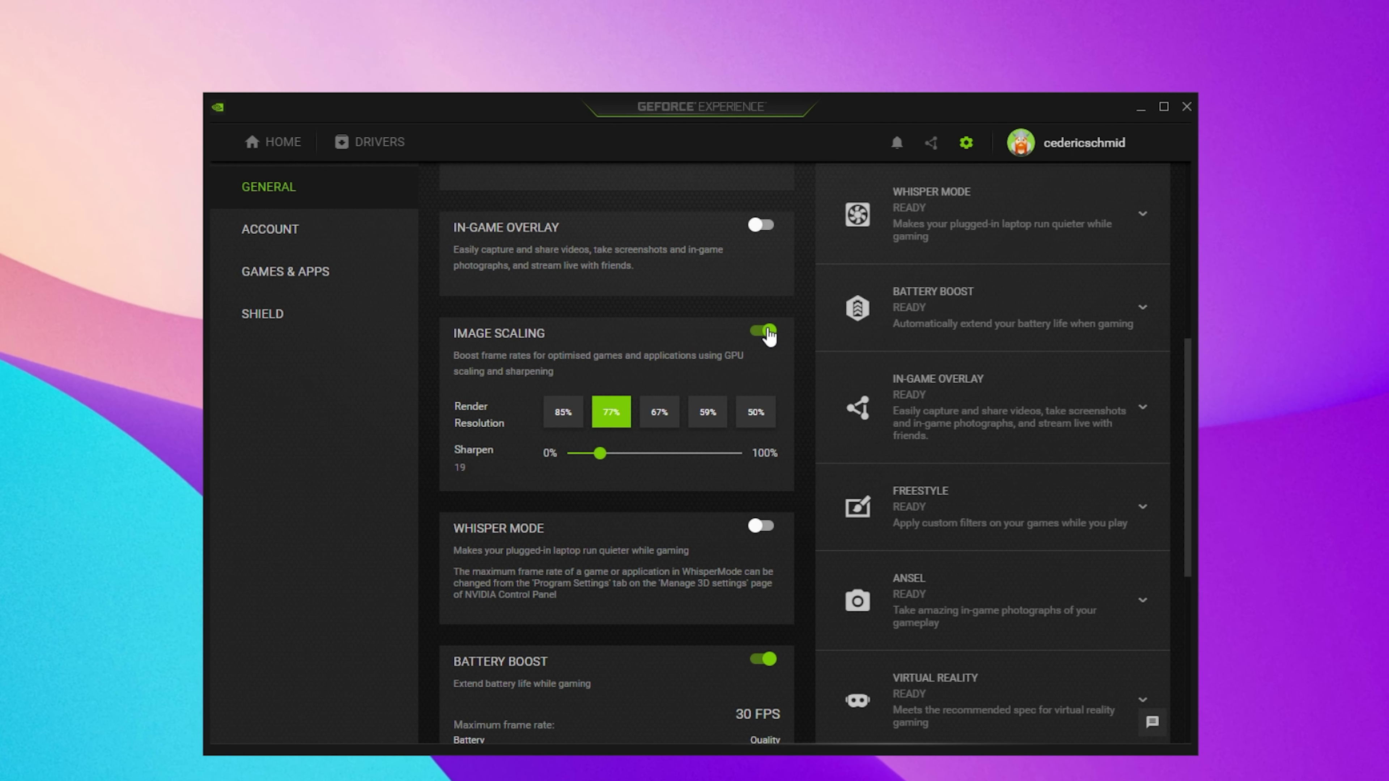
click(1185, 107)
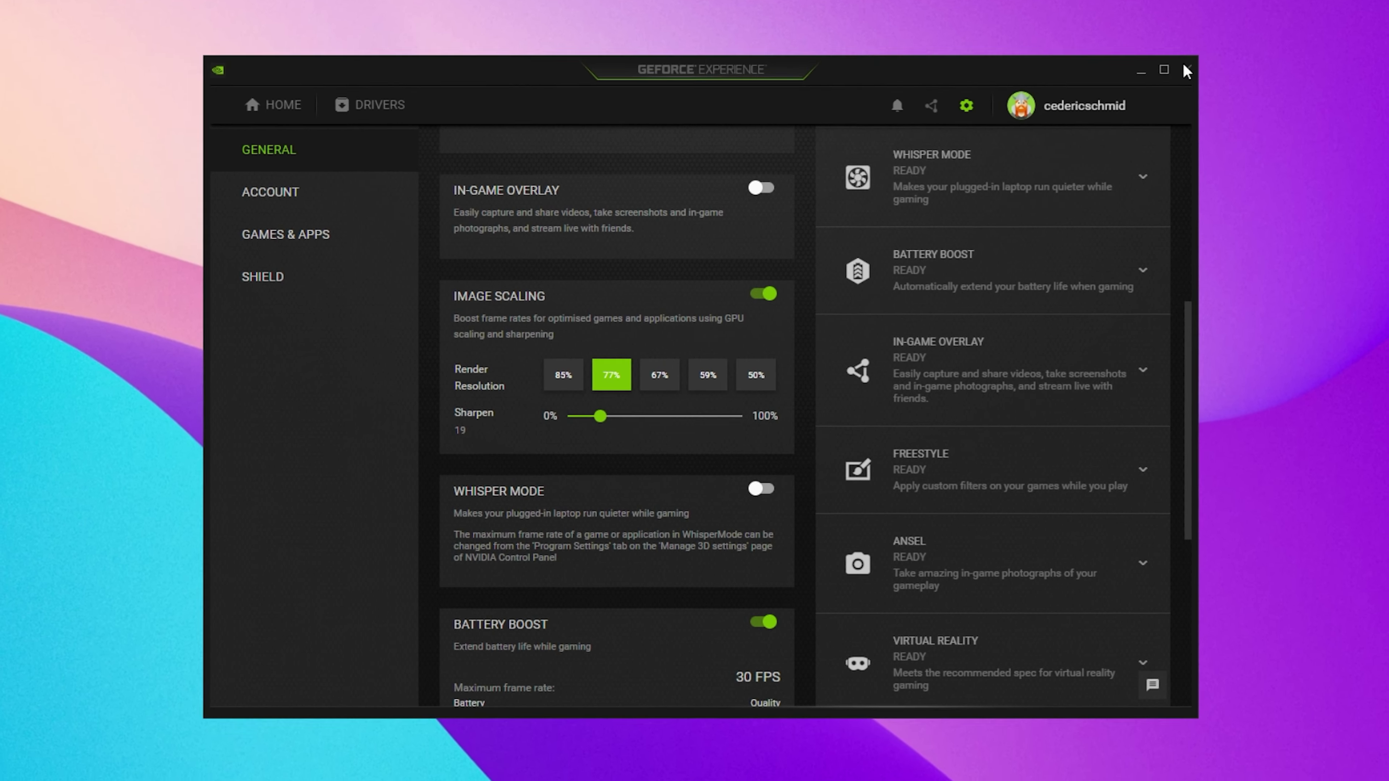
Switch to Task Manager by searching Windows for "task manager".
key(super)
text(task manager)
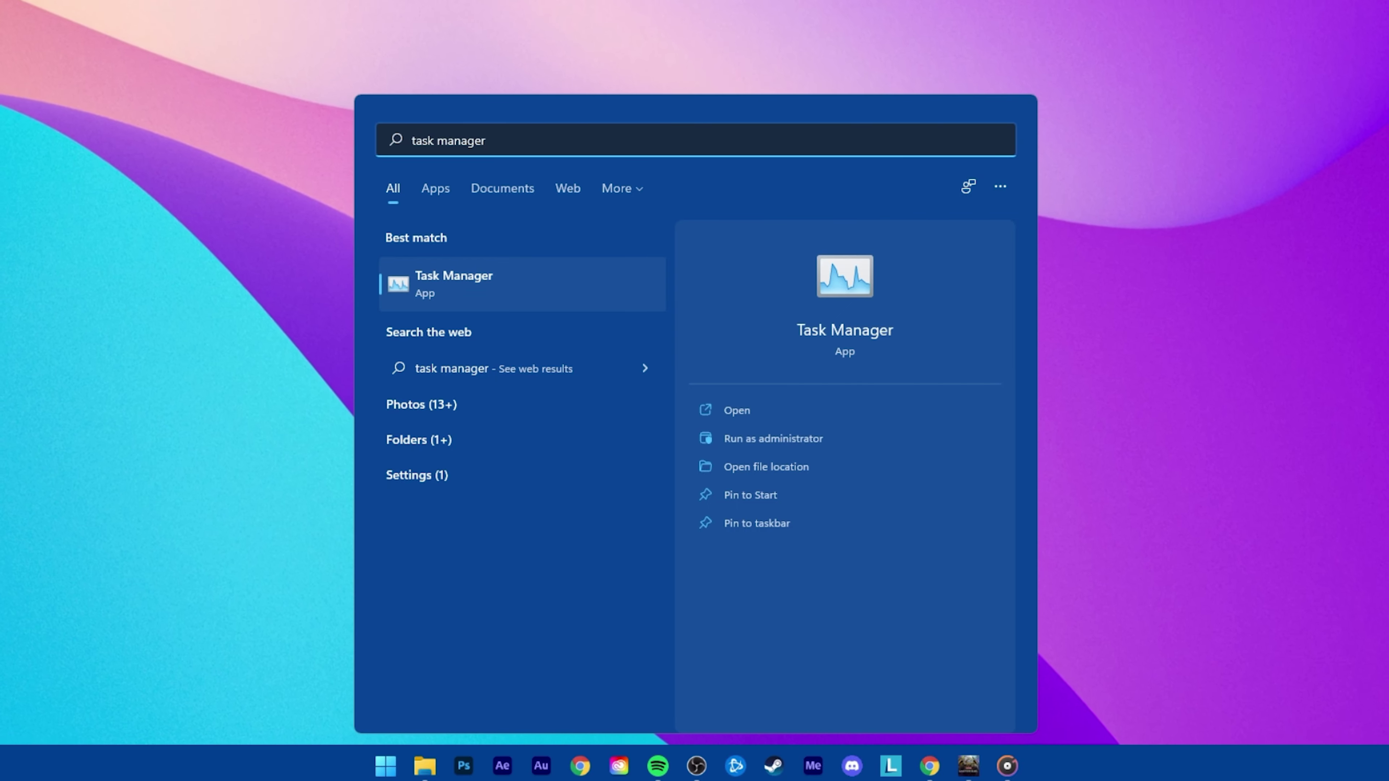
key(Return)
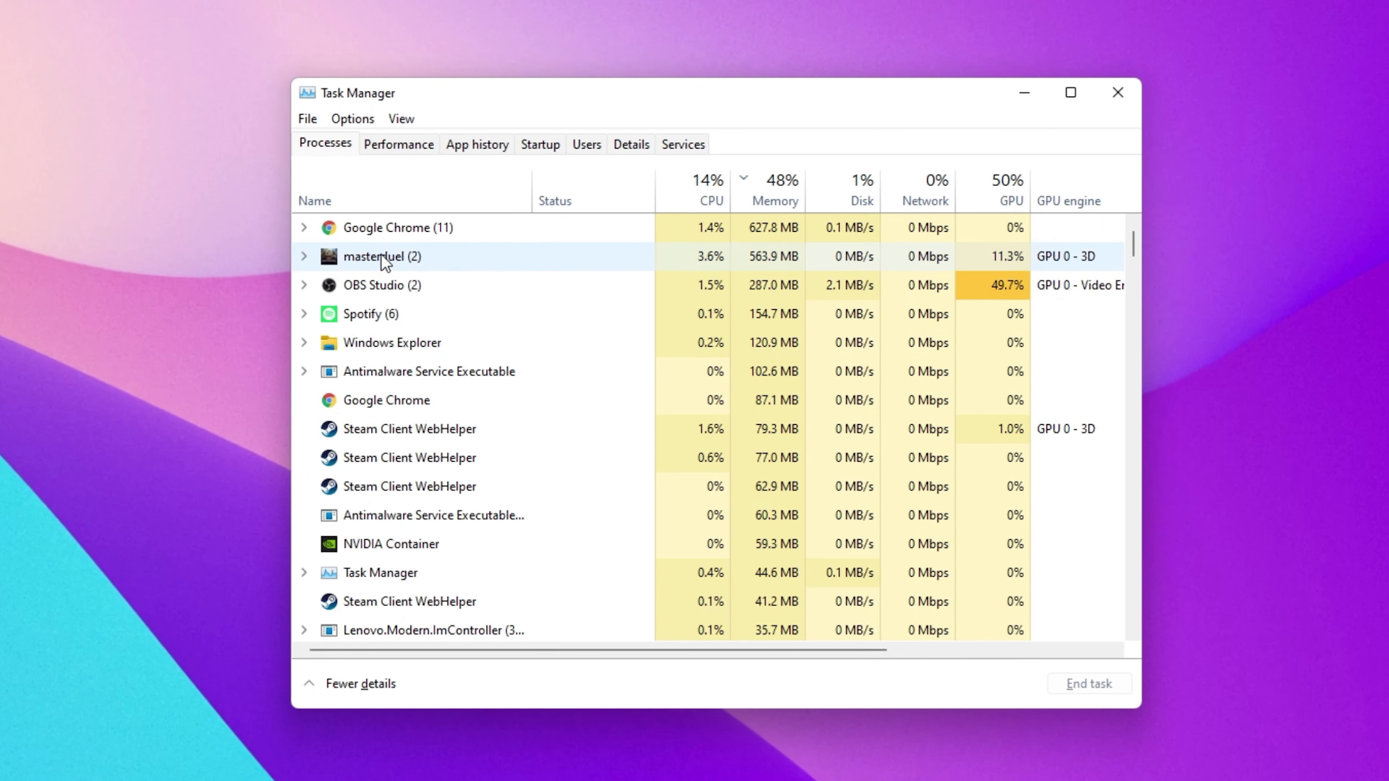
Expand the masterduel process group and locate the masterduel process in the detailed process list.
right_click(527, 259)
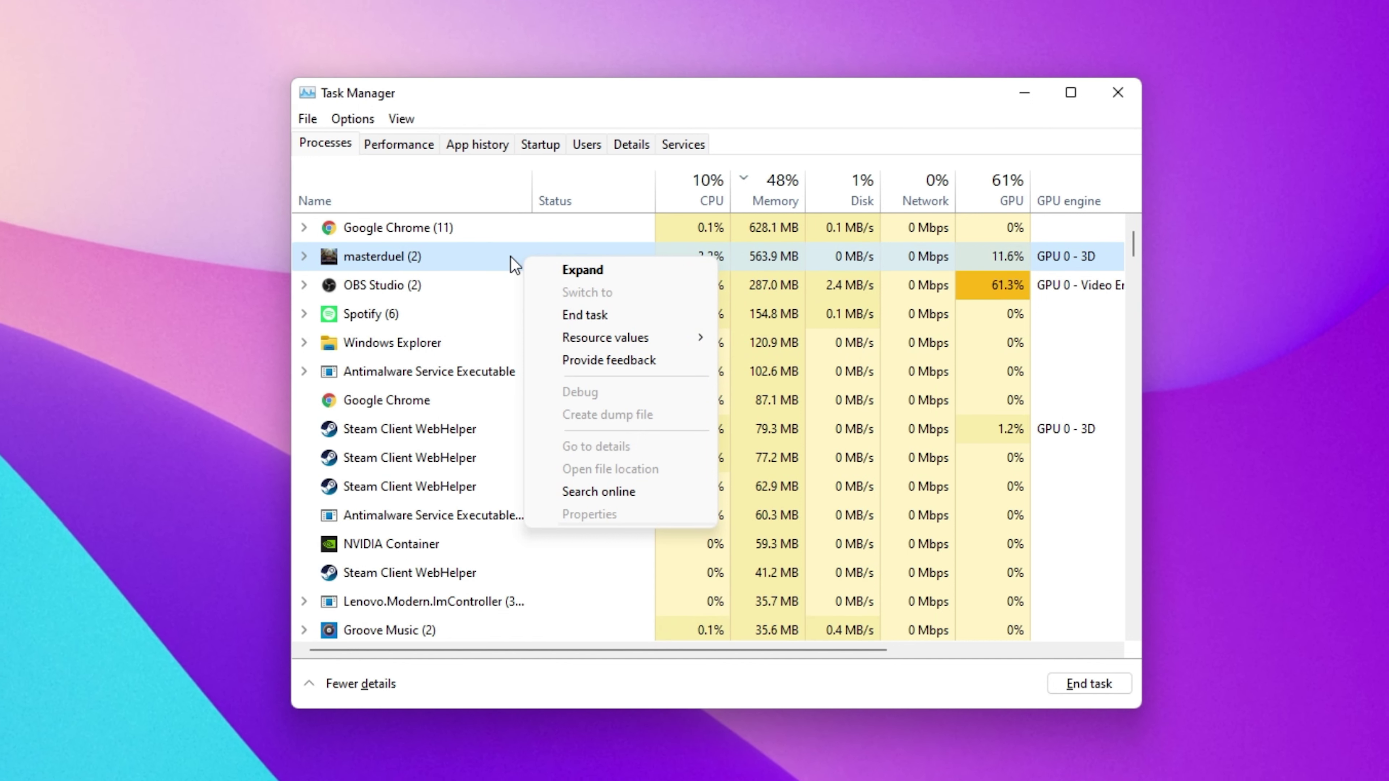
click(304, 256)
click(424, 282)
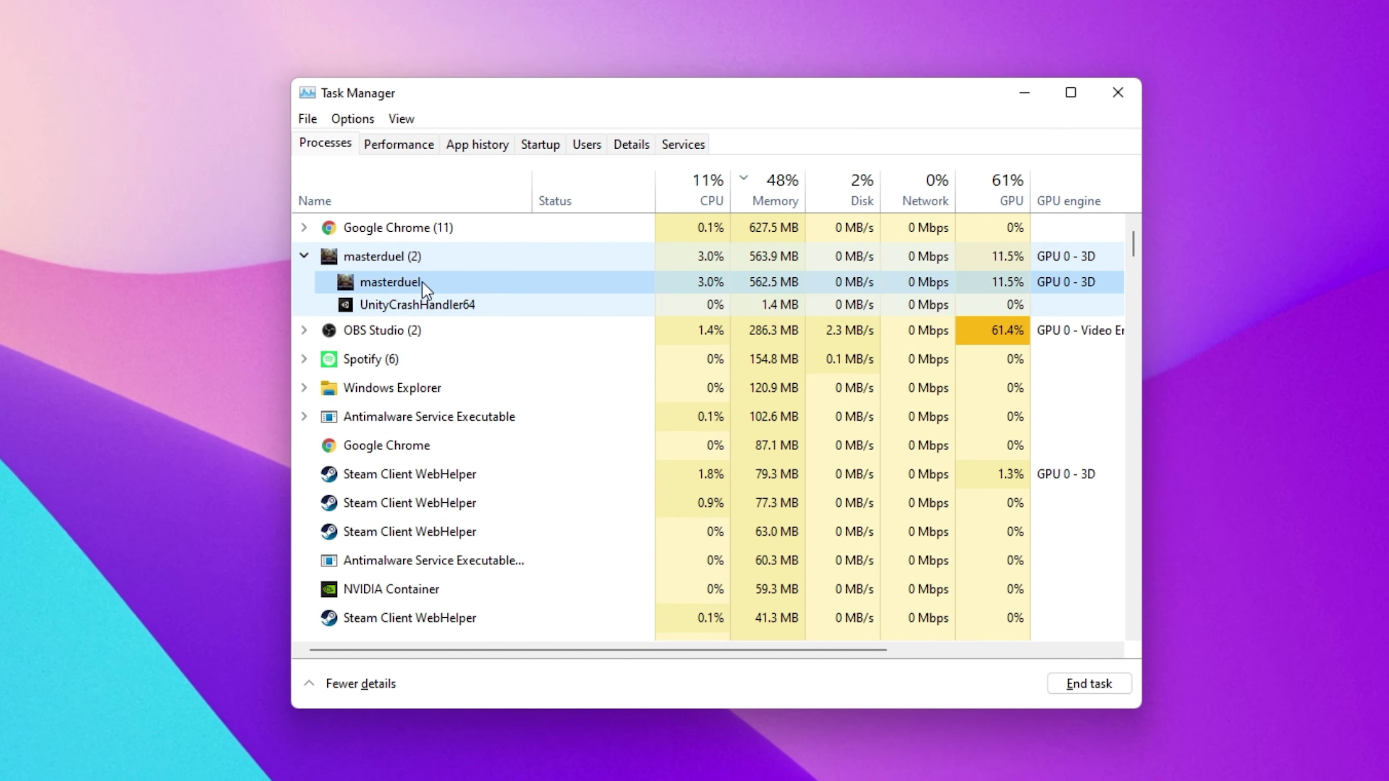
right_click(466, 282)
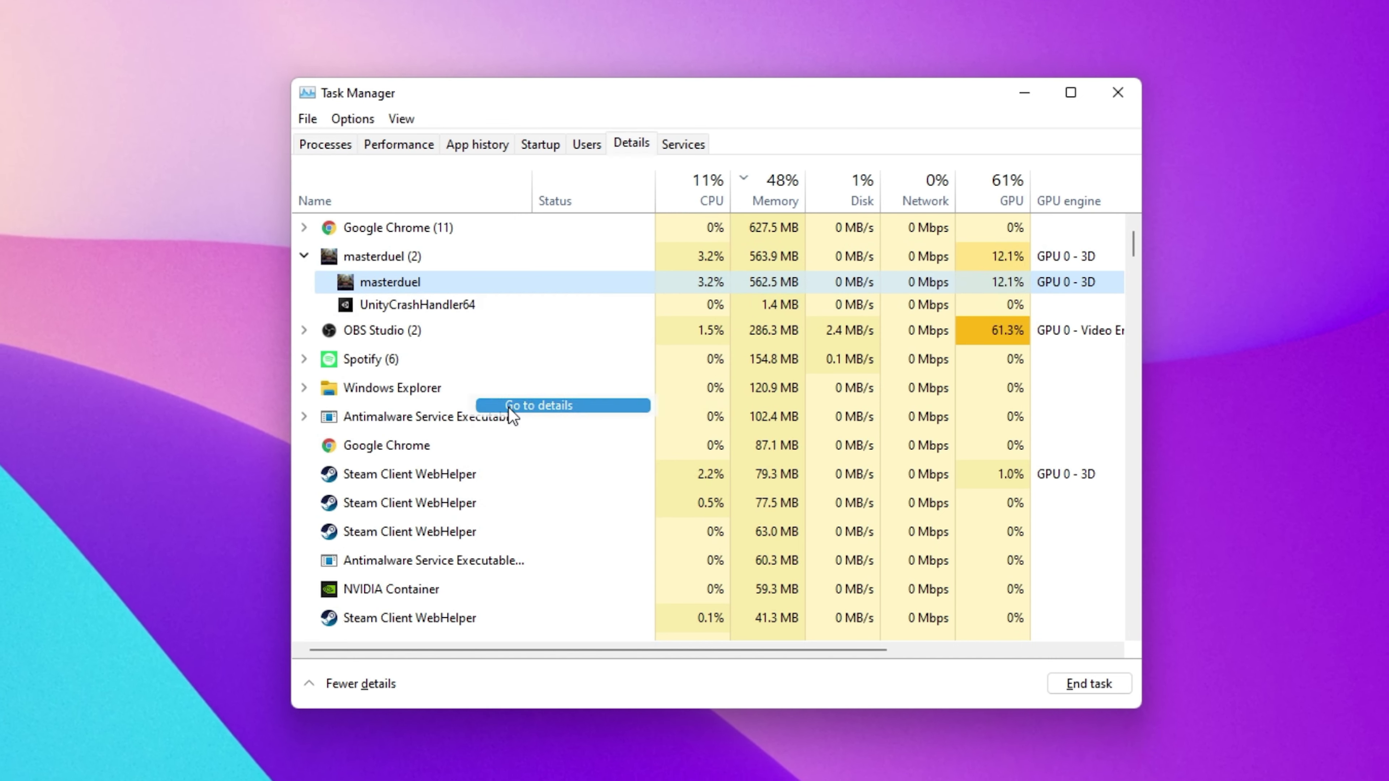
click(507, 406)
scroll(507, 407, down, 3)
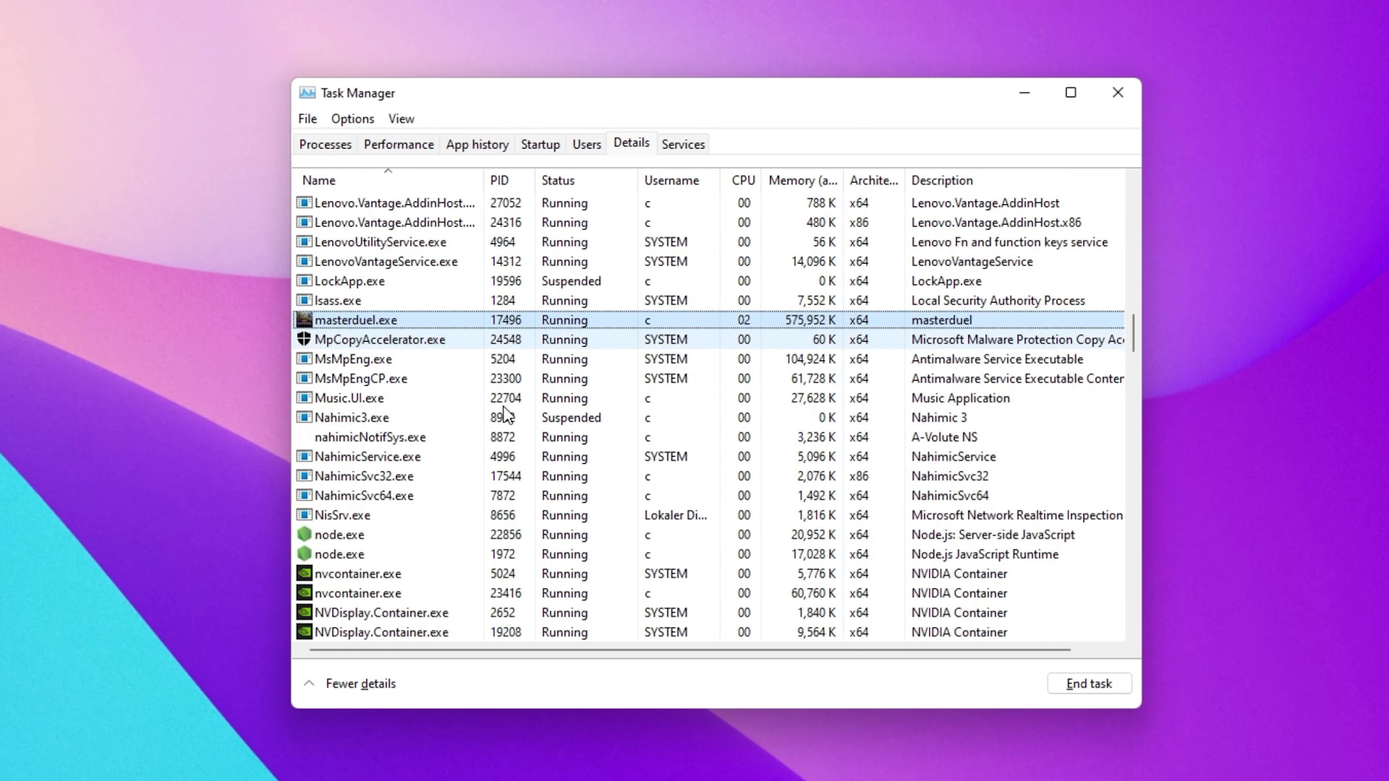
Set the priority of masterduel.exe to High, confirm the change, and check its priority setting.
right_click(463, 322)
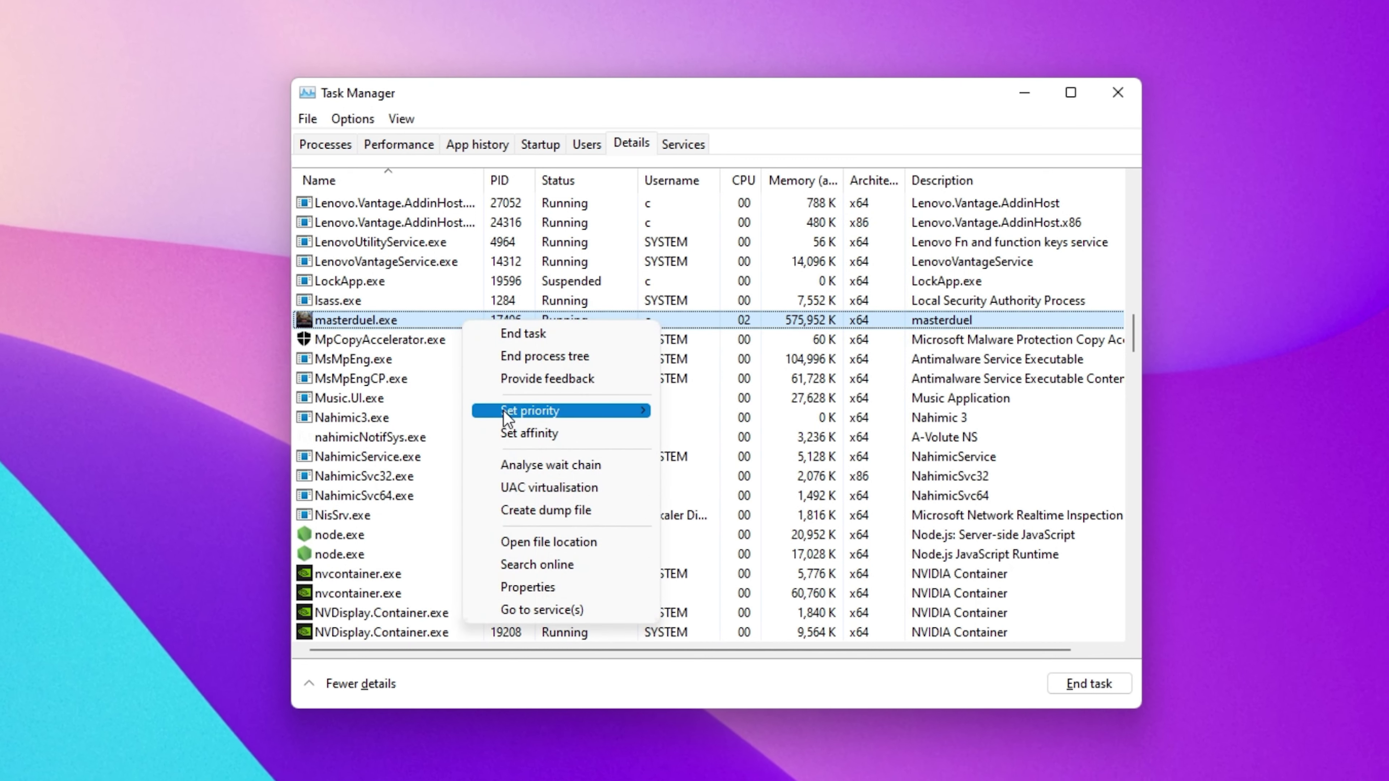
mouse_move(525, 410)
click(718, 438)
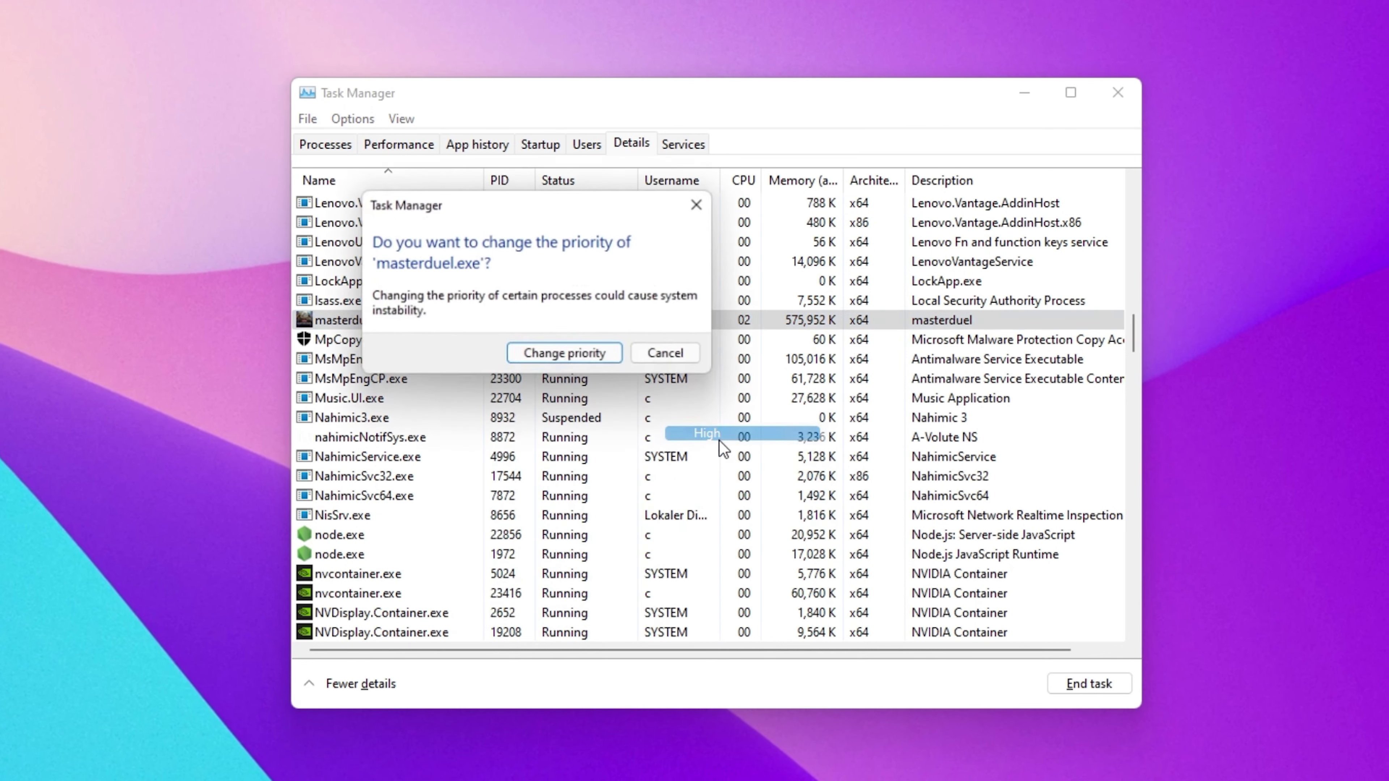
click(572, 353)
right_click(459, 327)
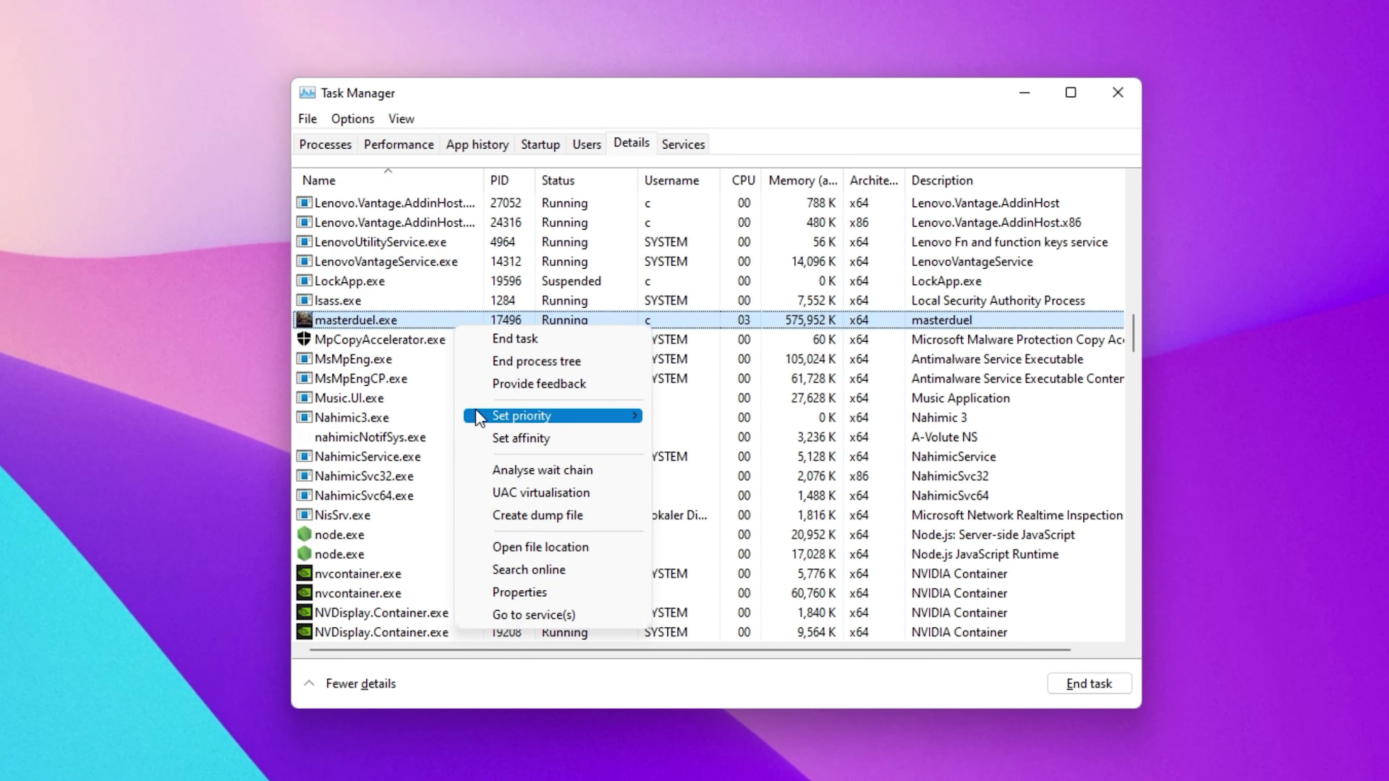
mouse_move(476, 413)
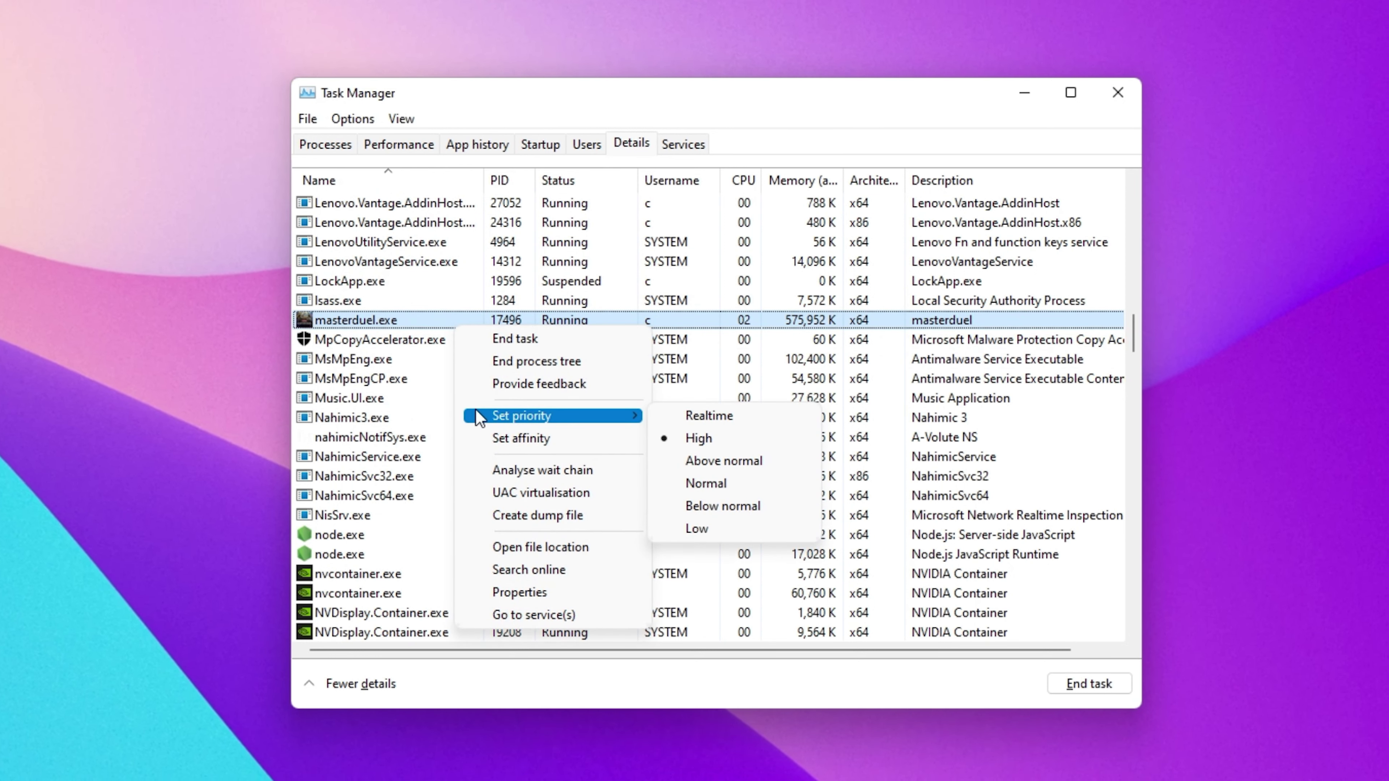
Return to the process overview and examine the end-task option for OBS Studio, Google Chrome and Steam Client WebHelper.
click(331, 145)
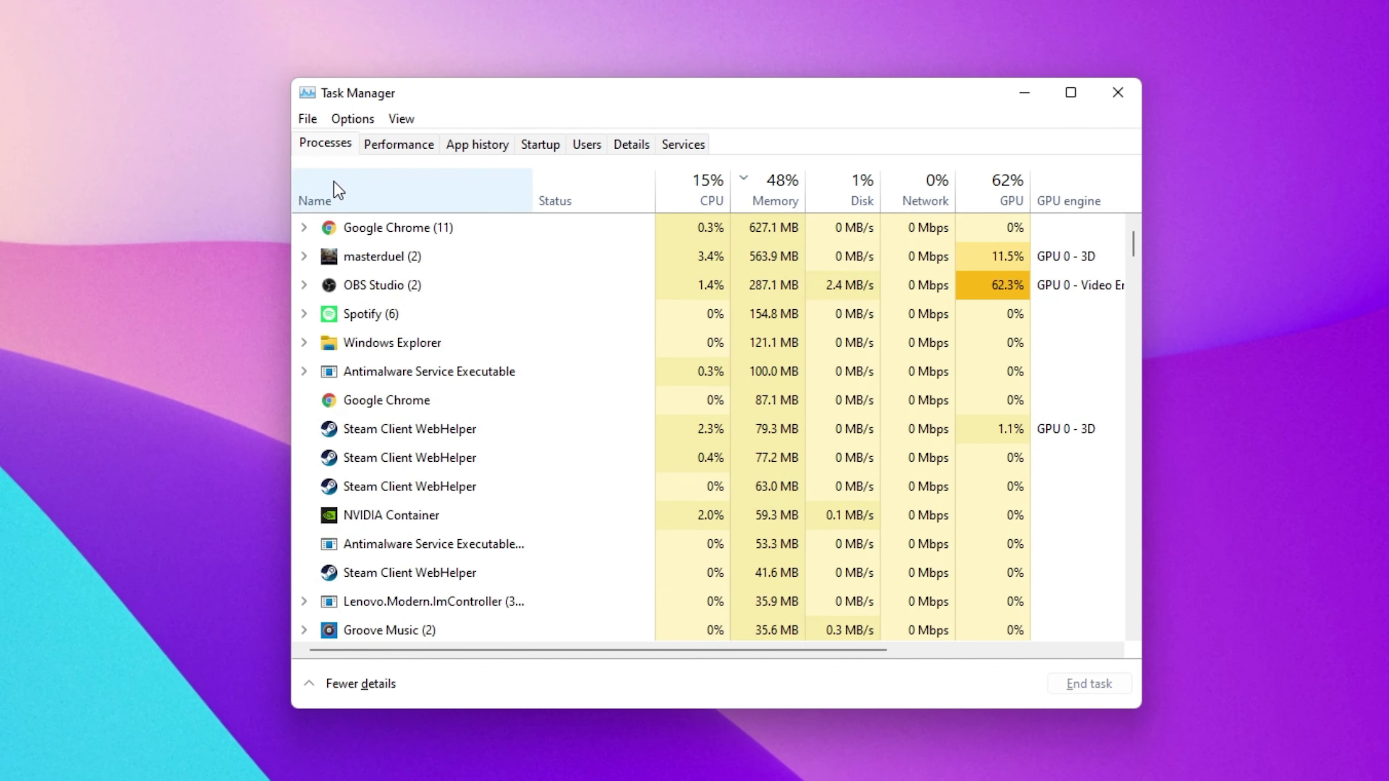
right_click(560, 296)
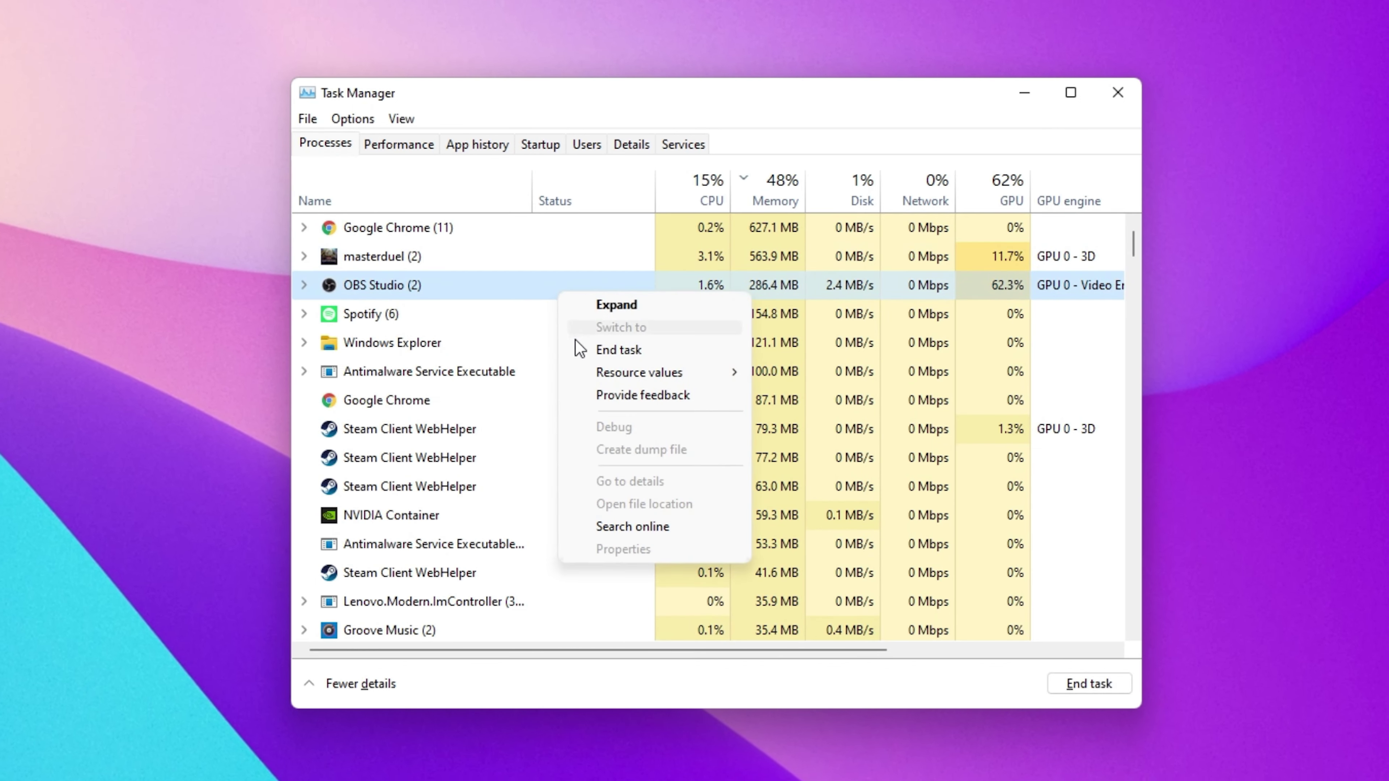
click(546, 242)
right_click(557, 236)
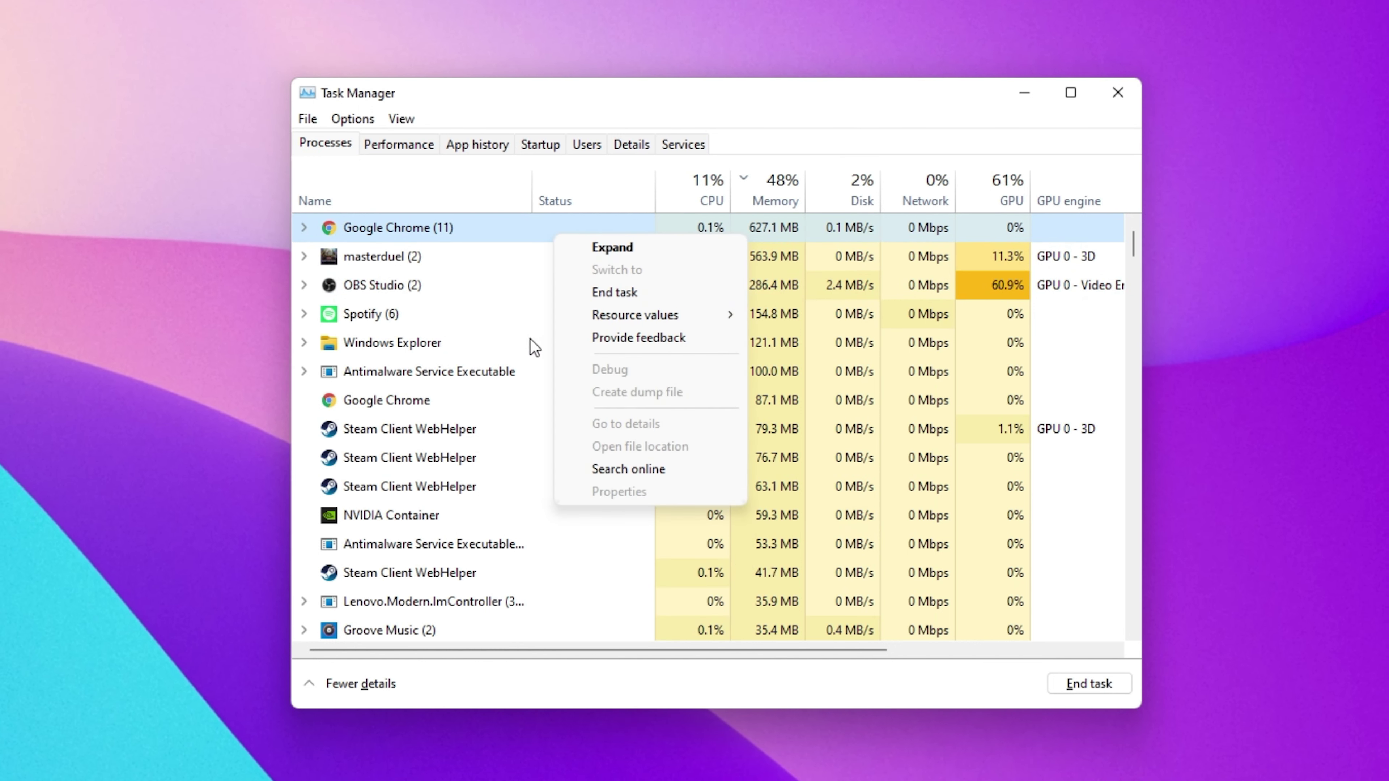
click(475, 471)
right_click(495, 471)
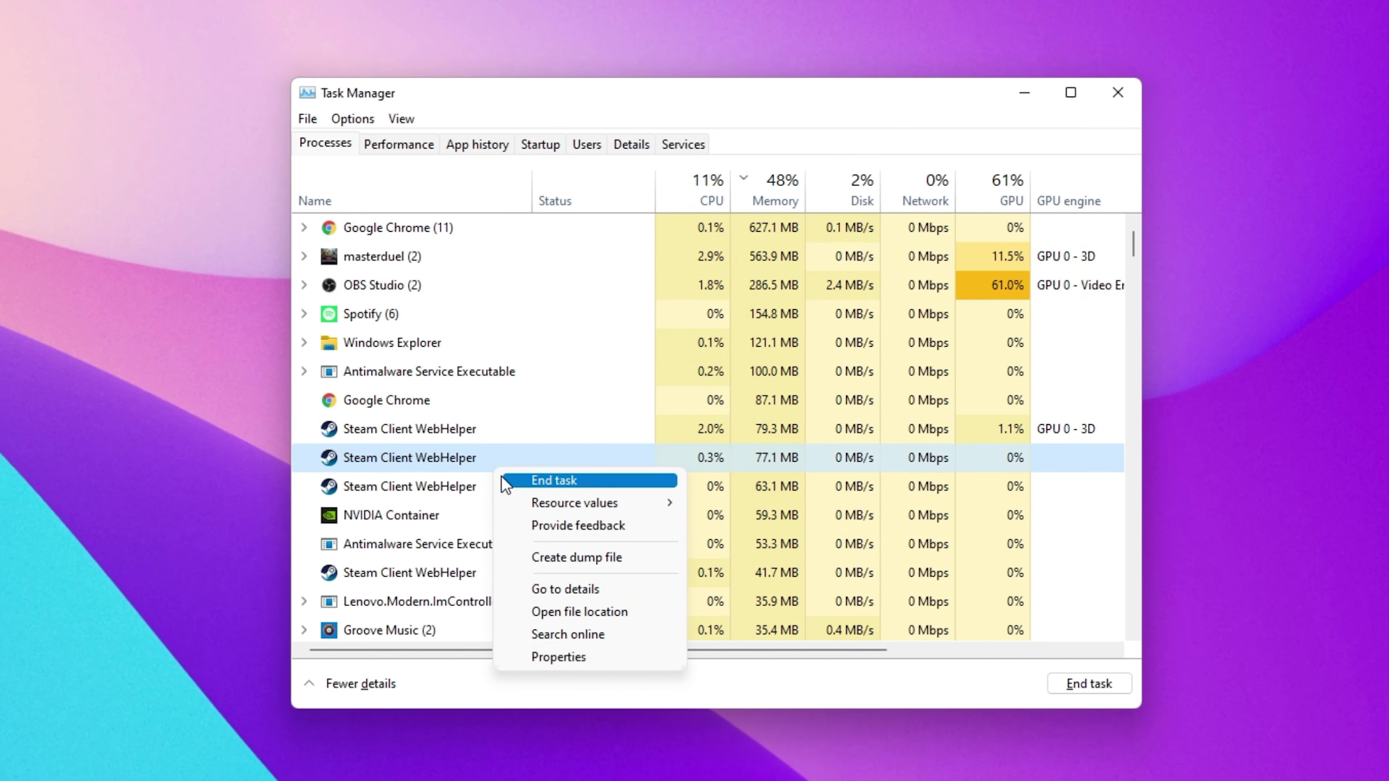
click(468, 439)
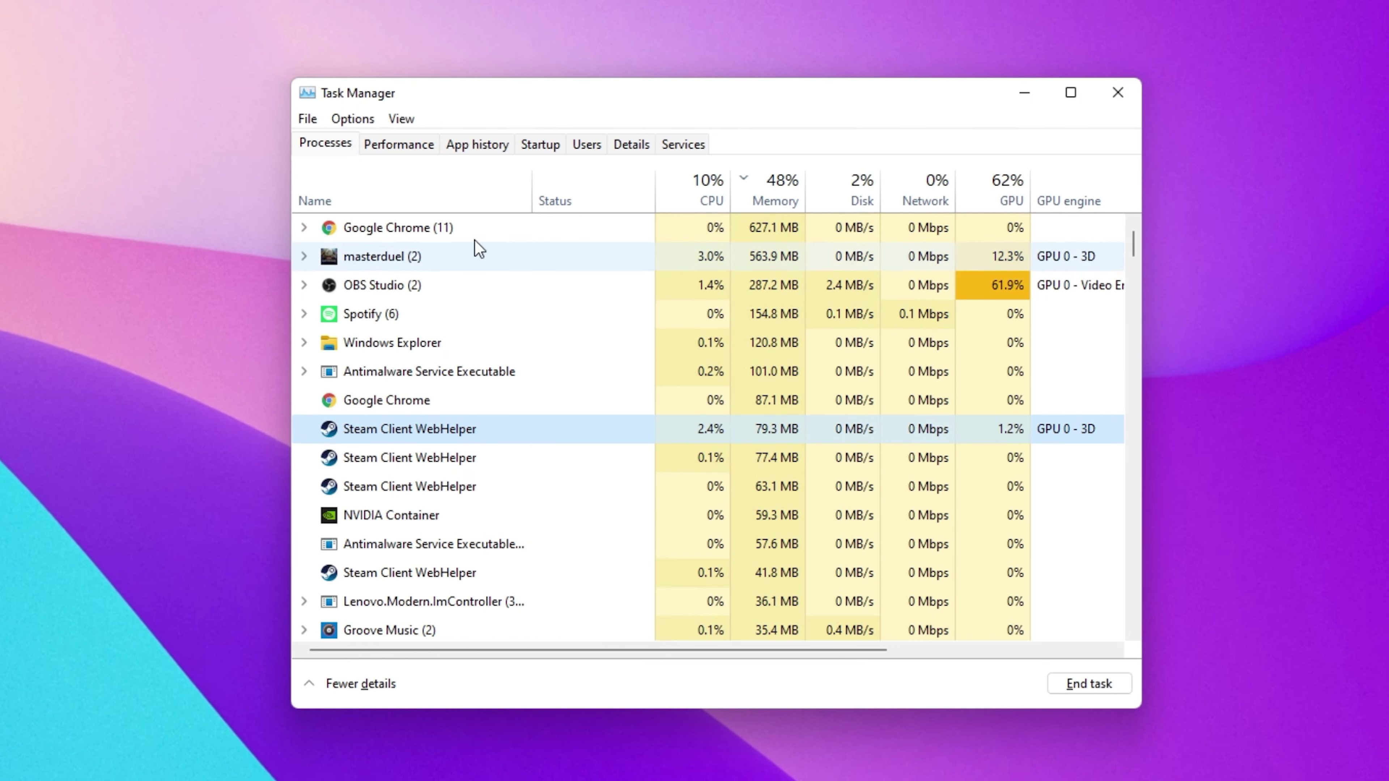
Review the startup programs and check the disable option for Lenovo Hotkeys.
click(540, 144)
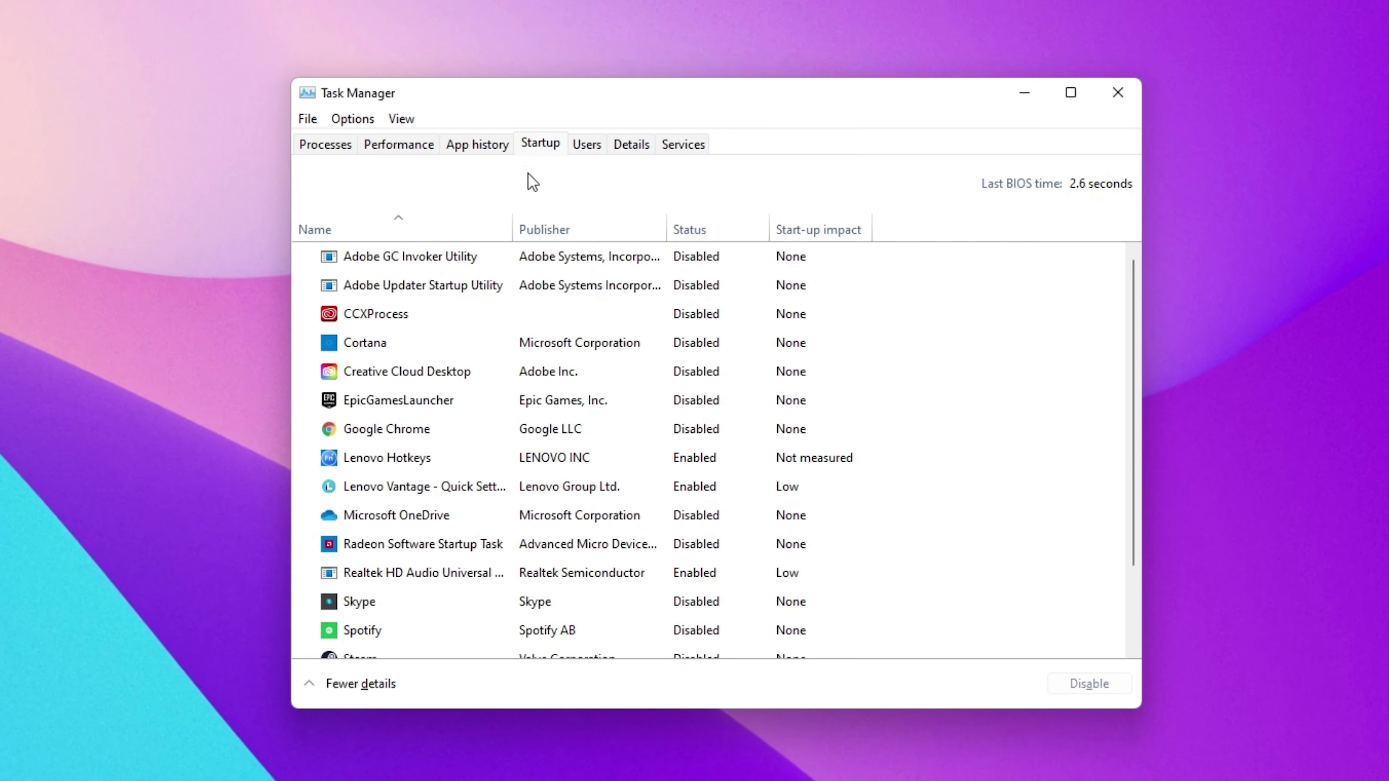
right_click(629, 461)
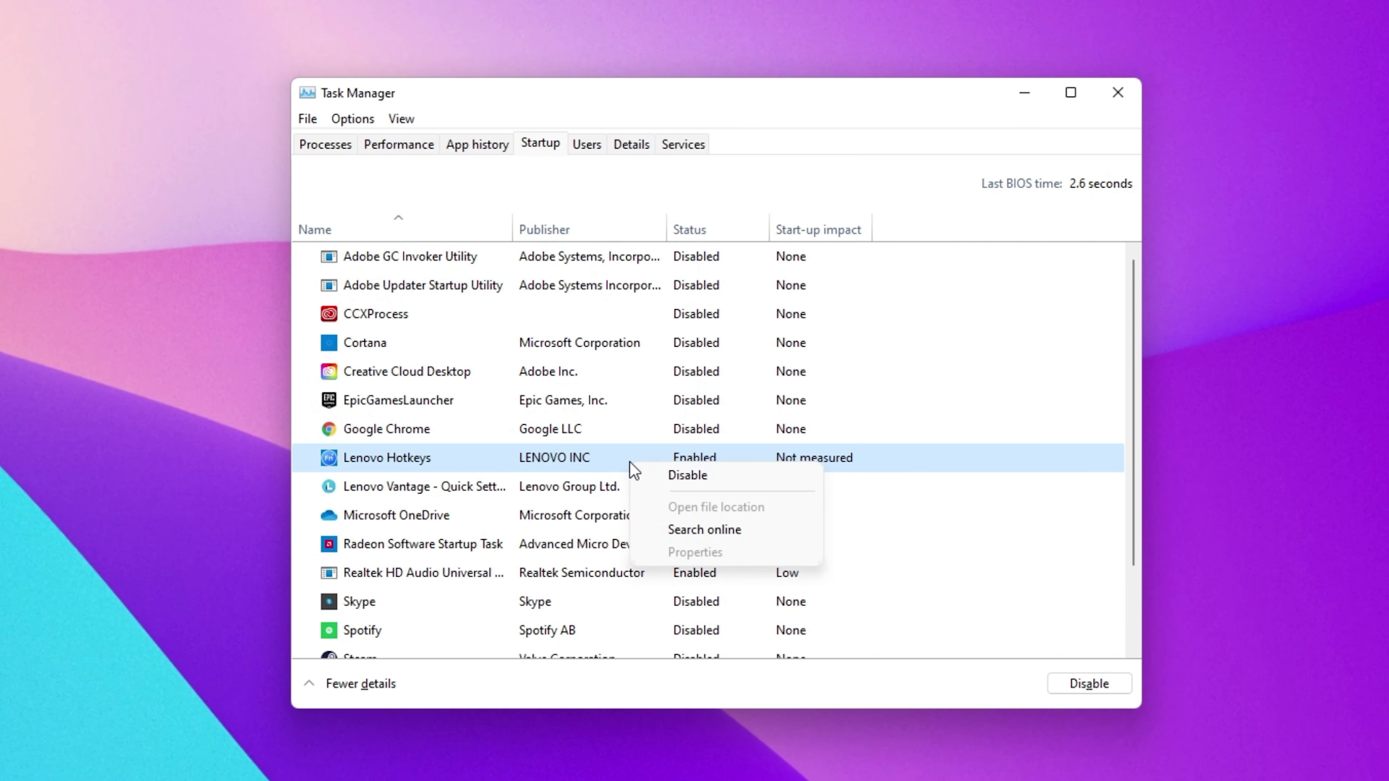
click(566, 454)
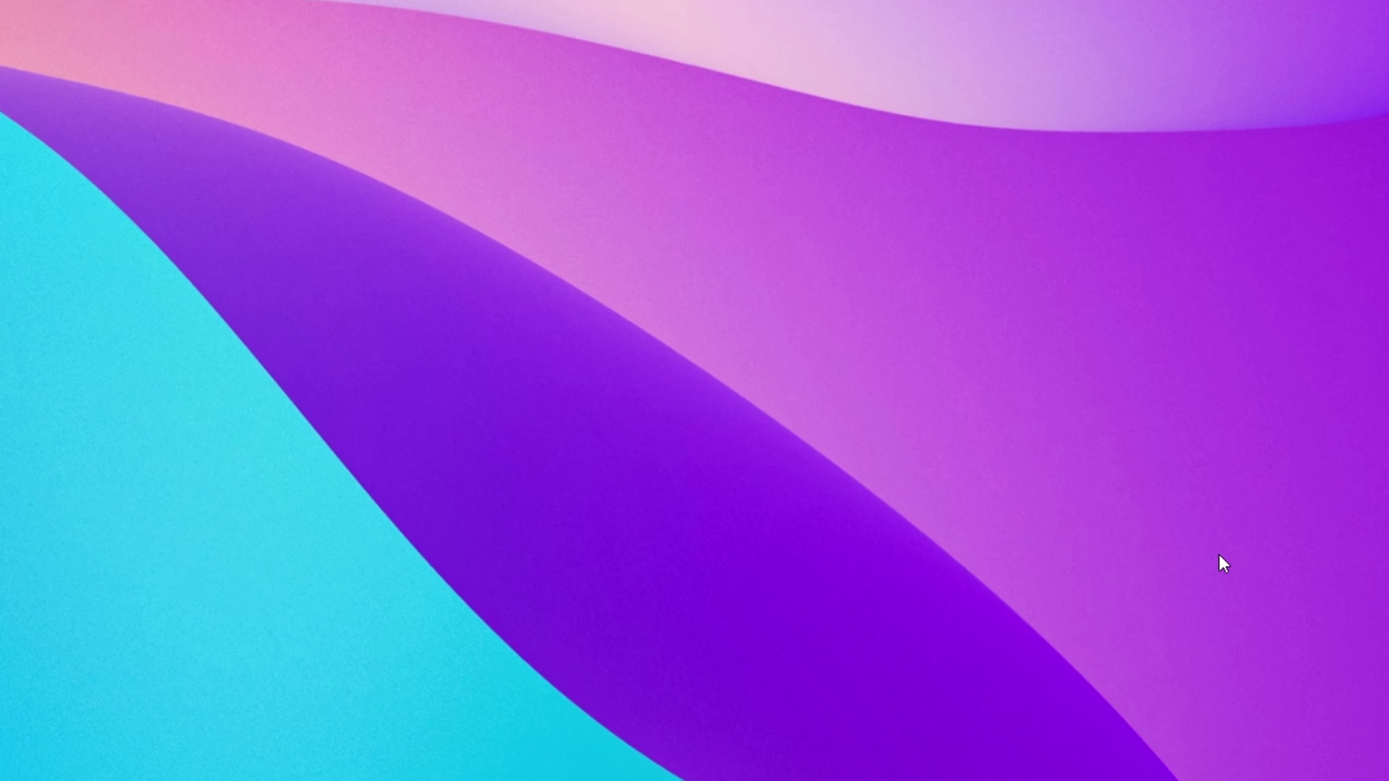
Switch to Windows Settings and open the Game Mode page in the gaming settings.
key(super)
text(settings)
key(Return)
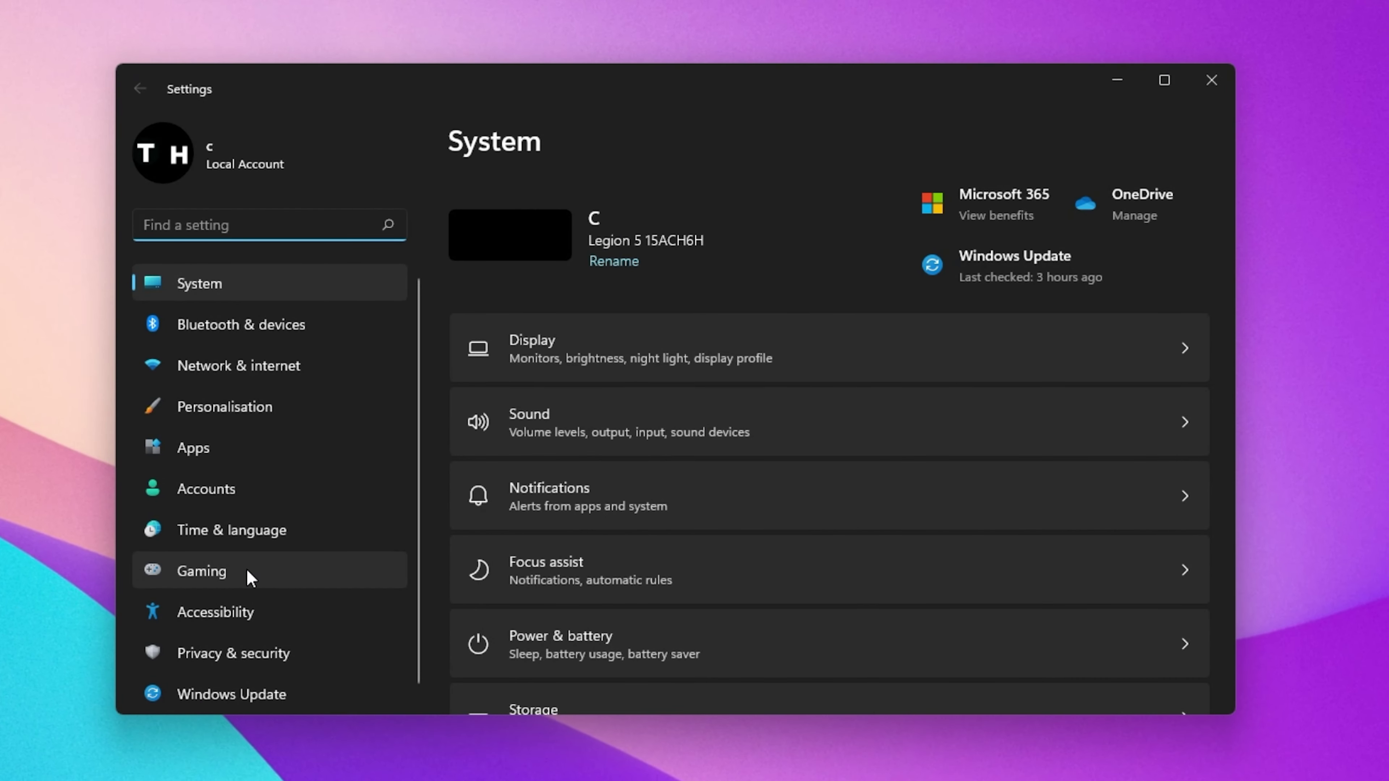
click(250, 579)
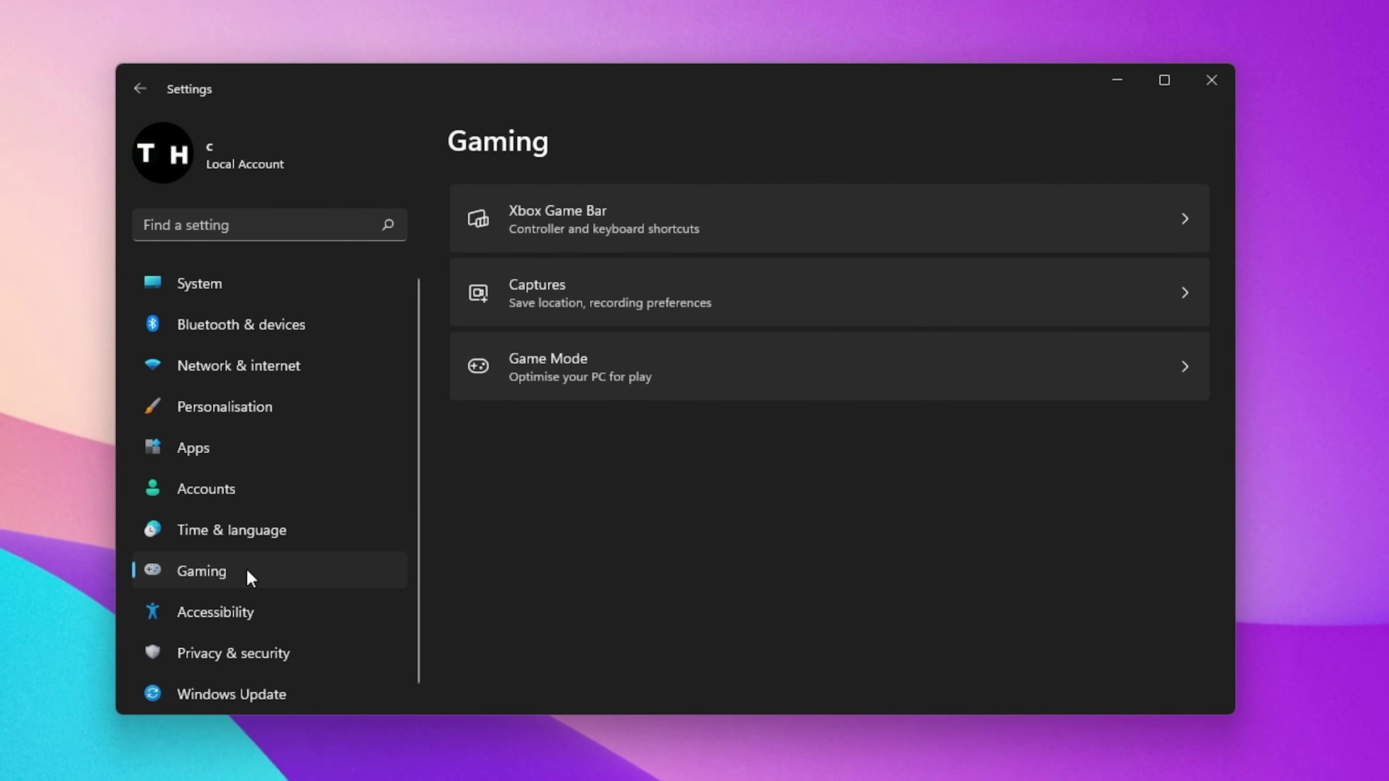
click(710, 377)
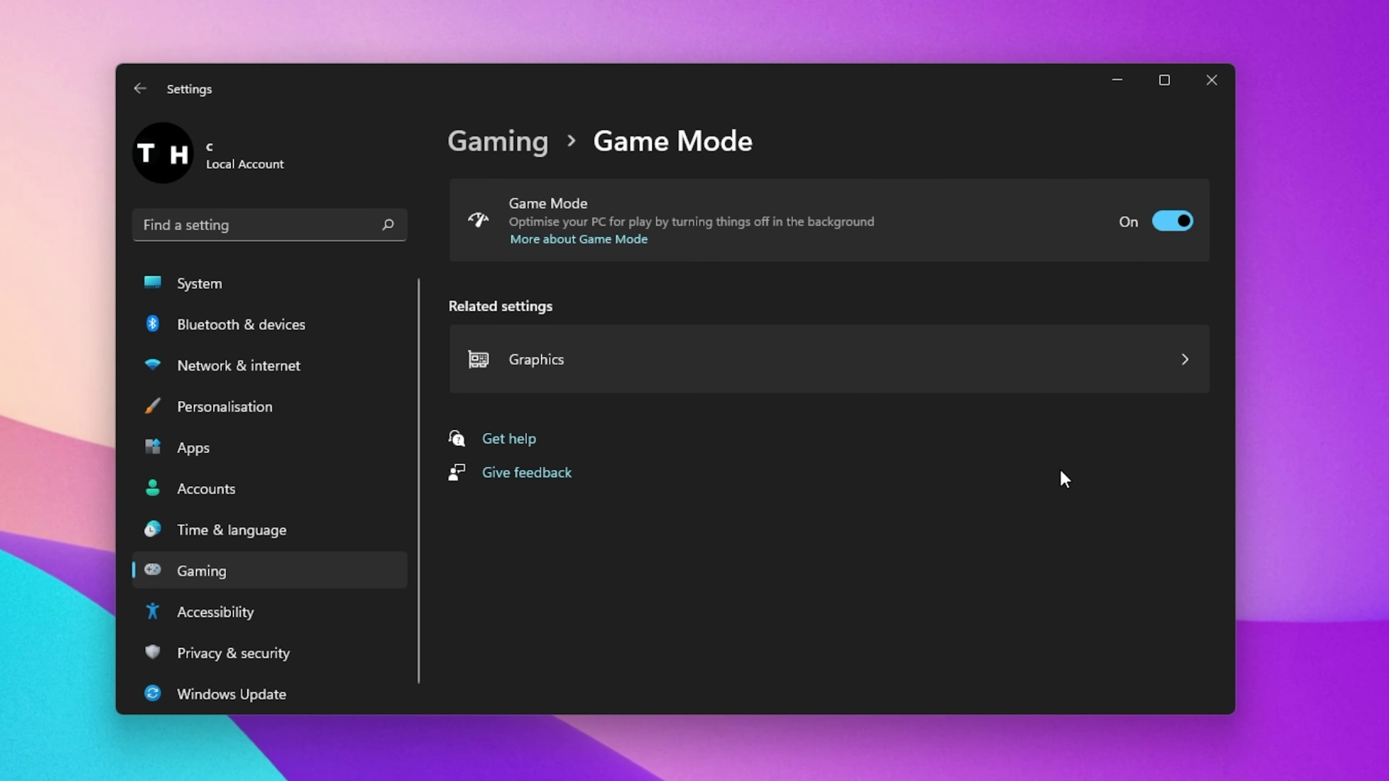
Start adding a desktop app to the custom graphics options and browse to the root of the Windows-SSD (C:) drive.
click(725, 380)
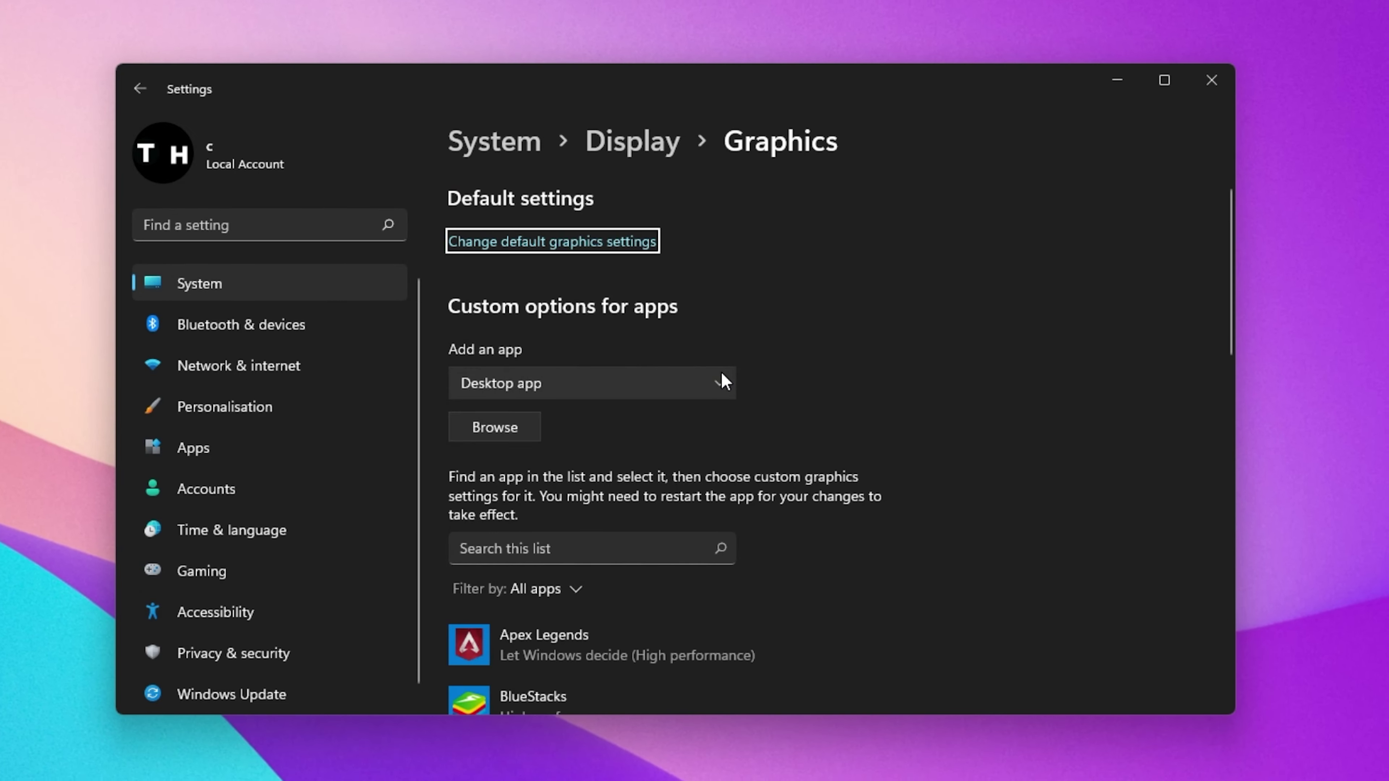
click(534, 427)
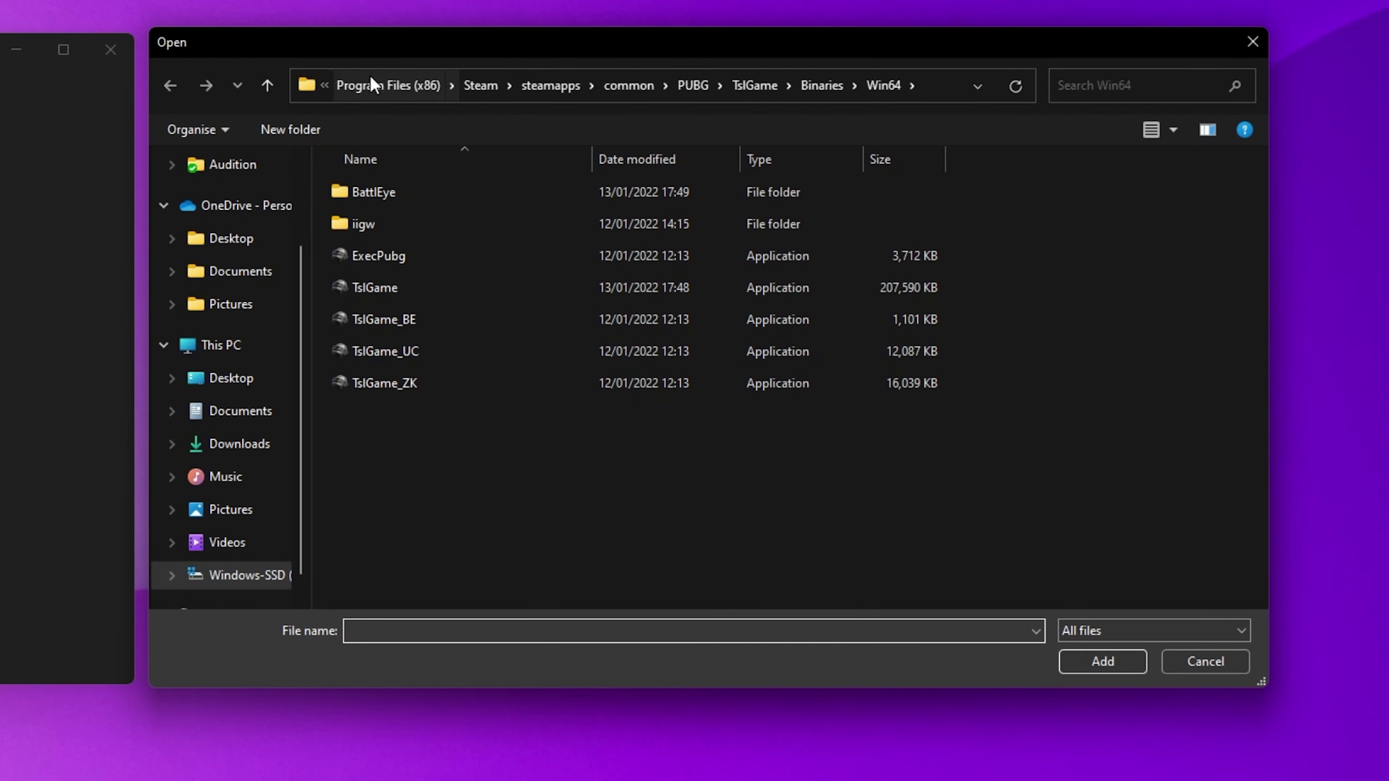
click(356, 85)
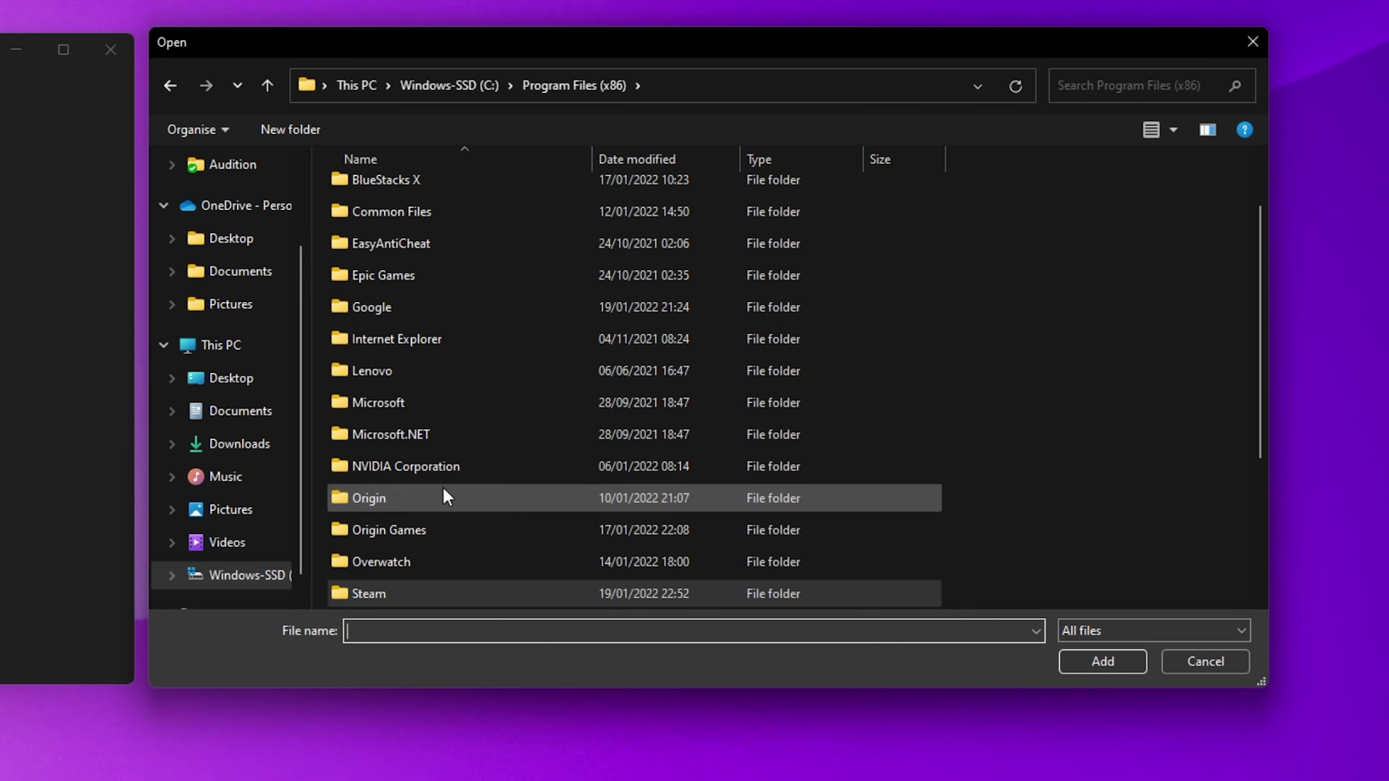
scroll(447, 495, up, 2)
click(431, 85)
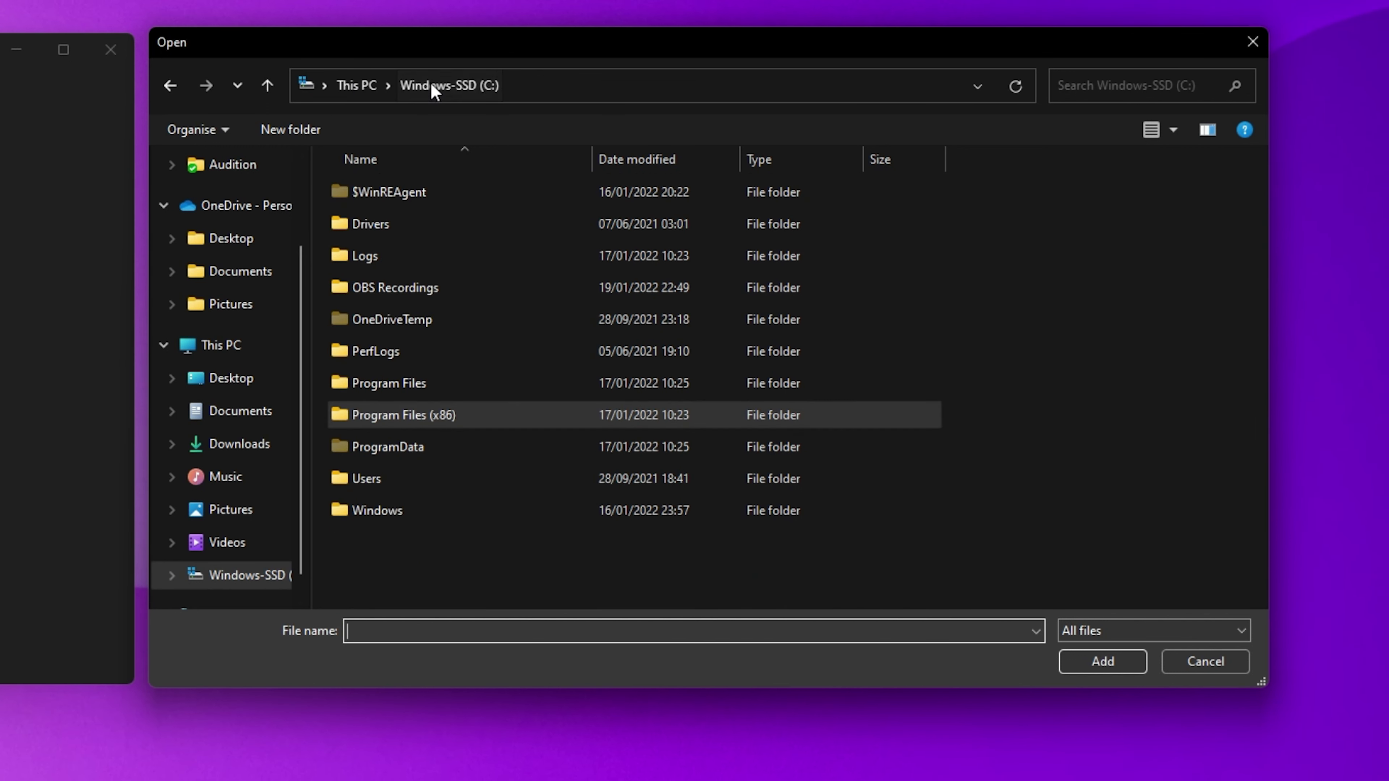
Add the masterduel application from Program Files (x86)\Steam\steamapps\common\Yu-Gi-Oh! Master Duel to the custom graphics list.
double_click(484, 415)
scroll(484, 409, down, 3)
double_click(467, 377)
scroll(470, 393, down, 2)
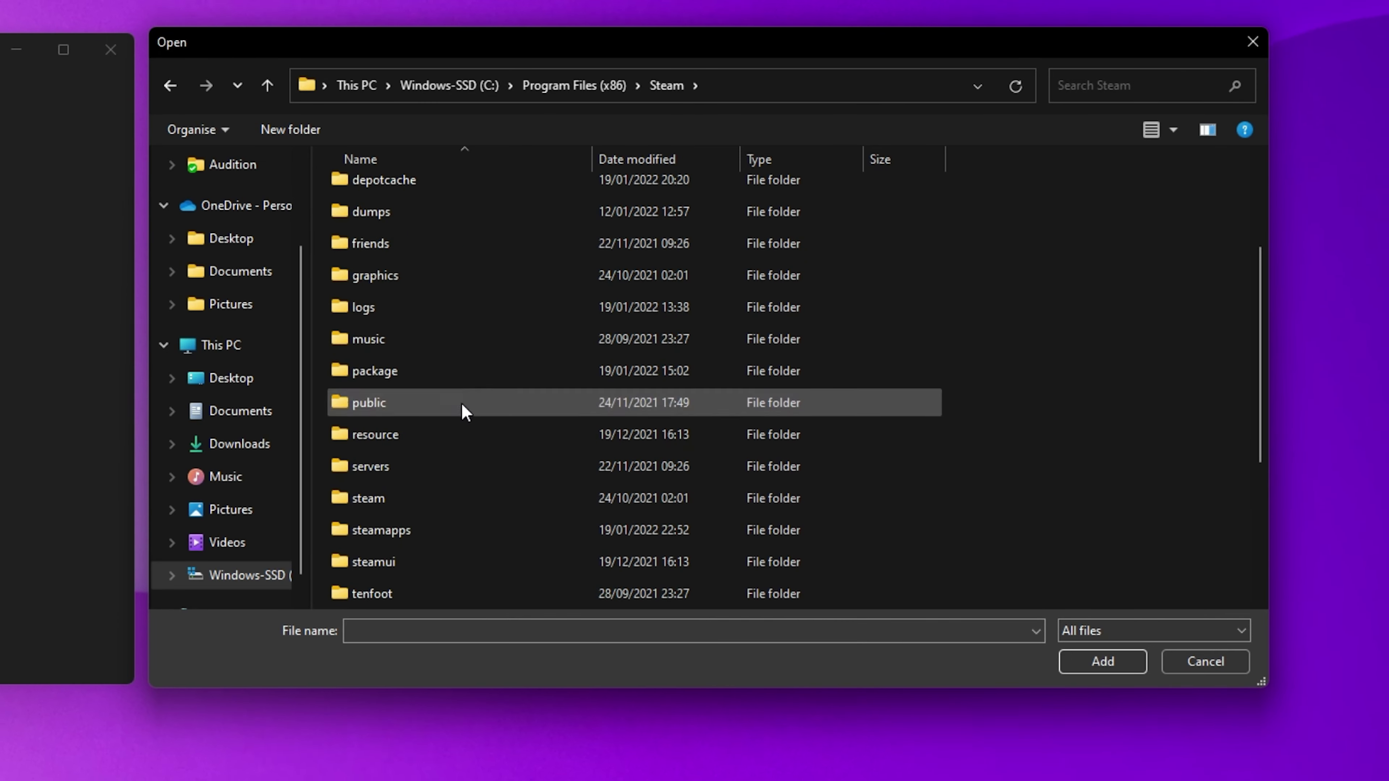
double_click(423, 528)
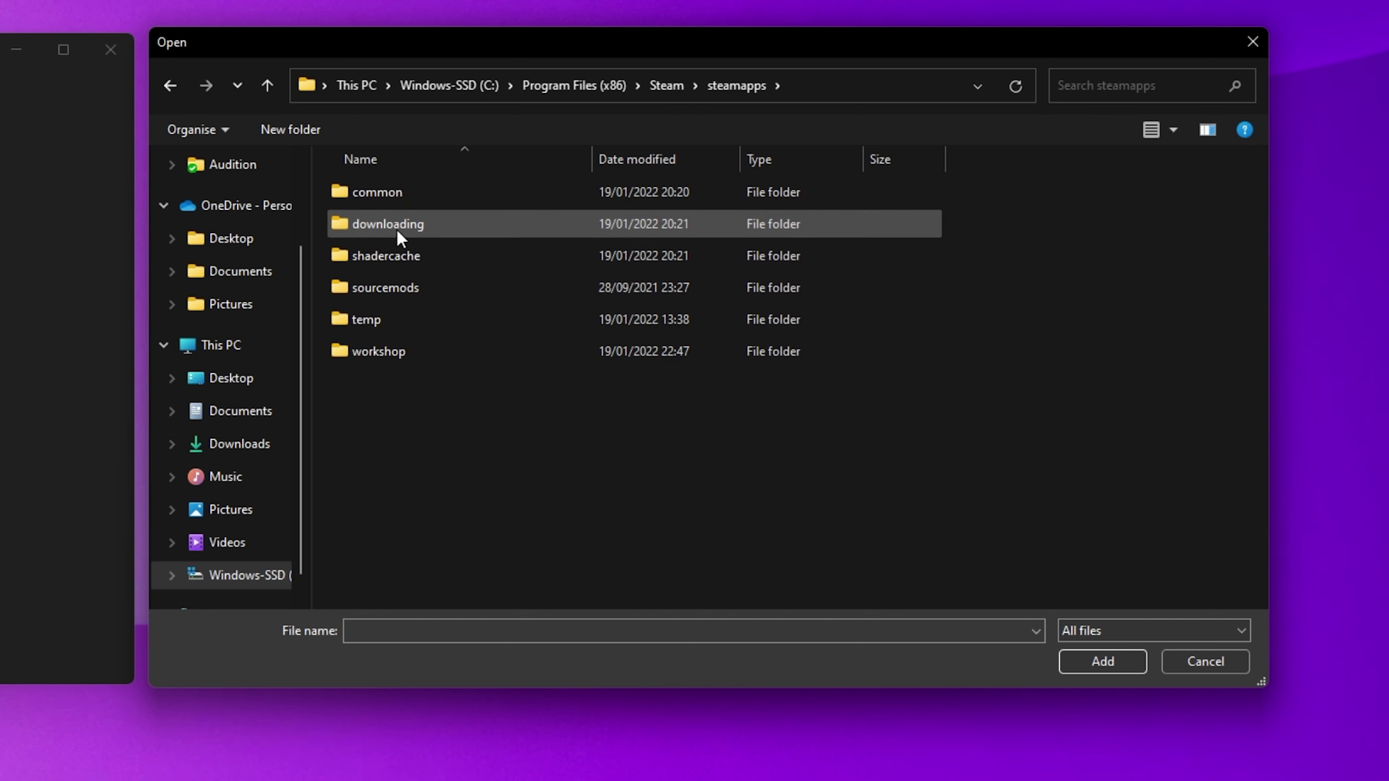
double_click(437, 191)
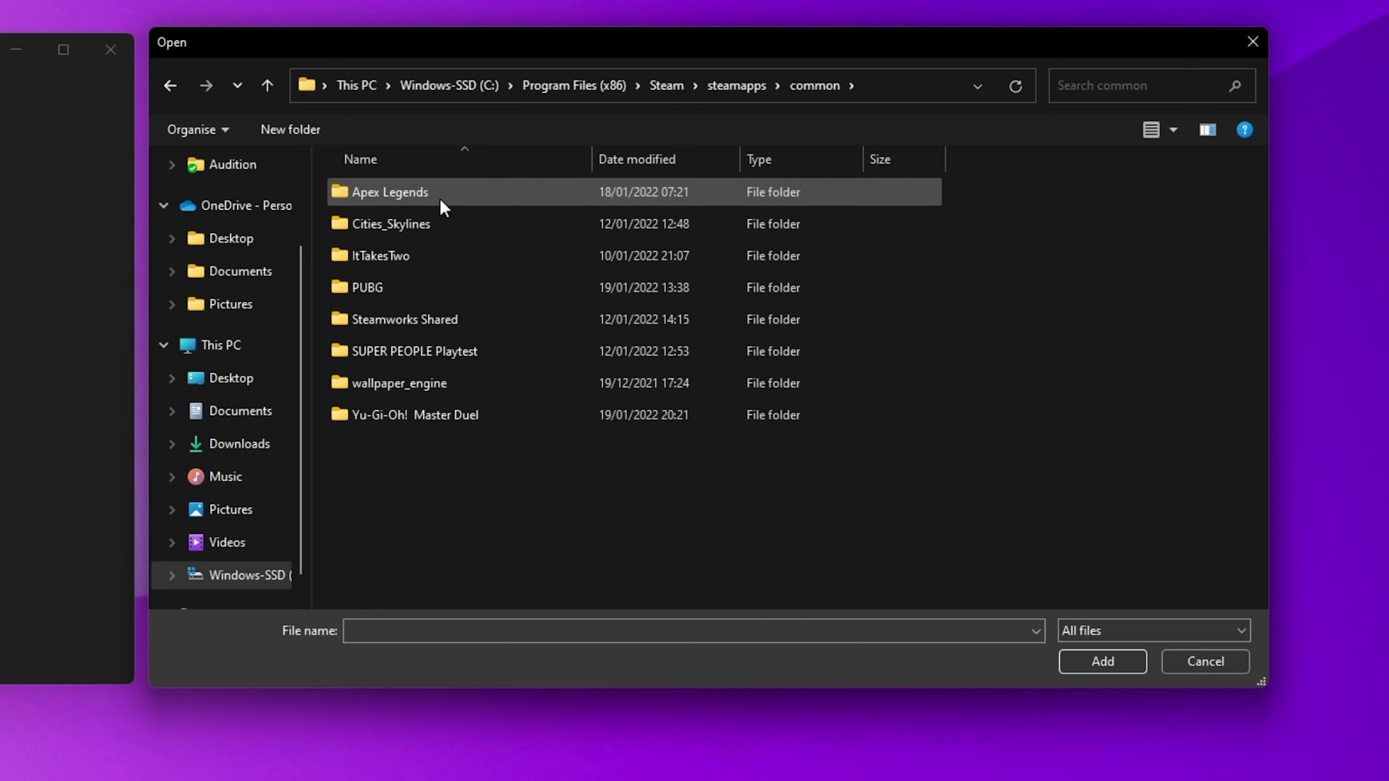
double_click(444, 416)
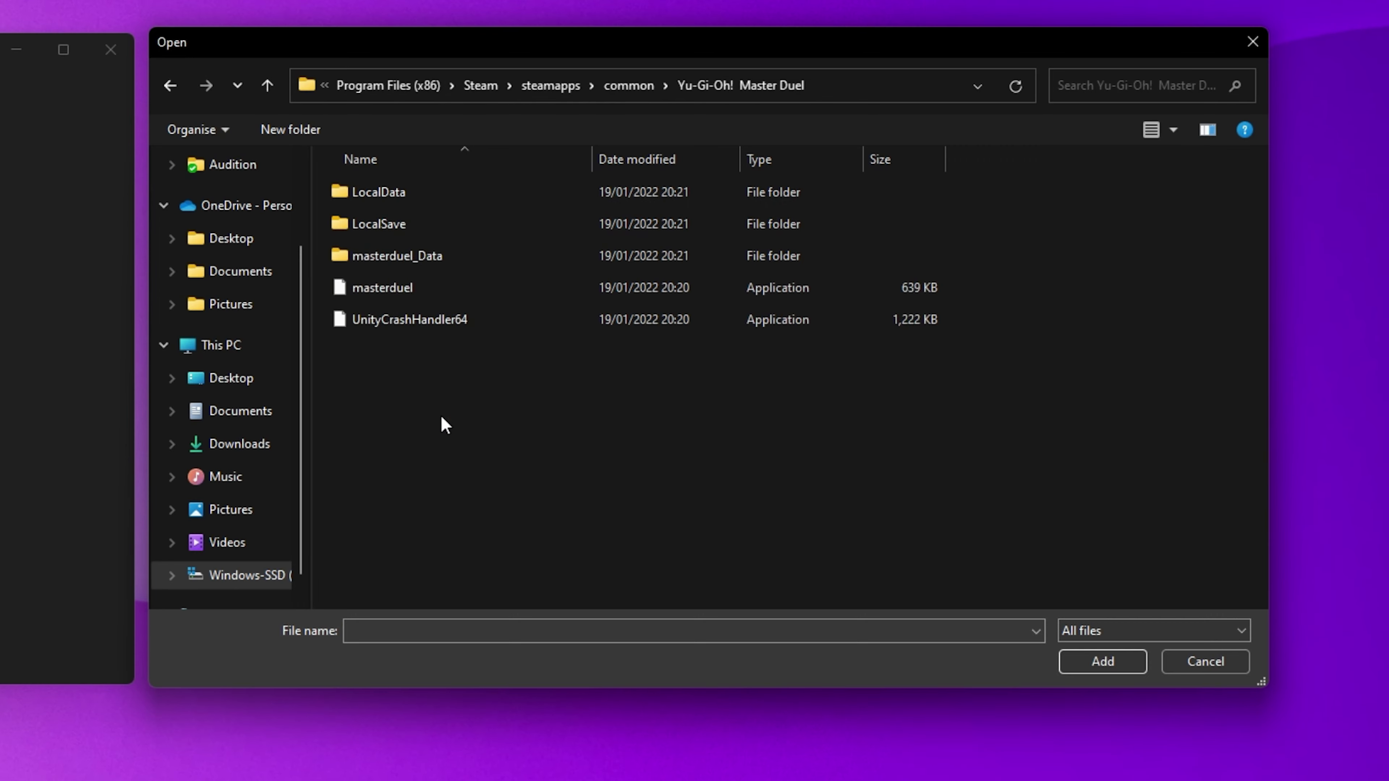
click(405, 289)
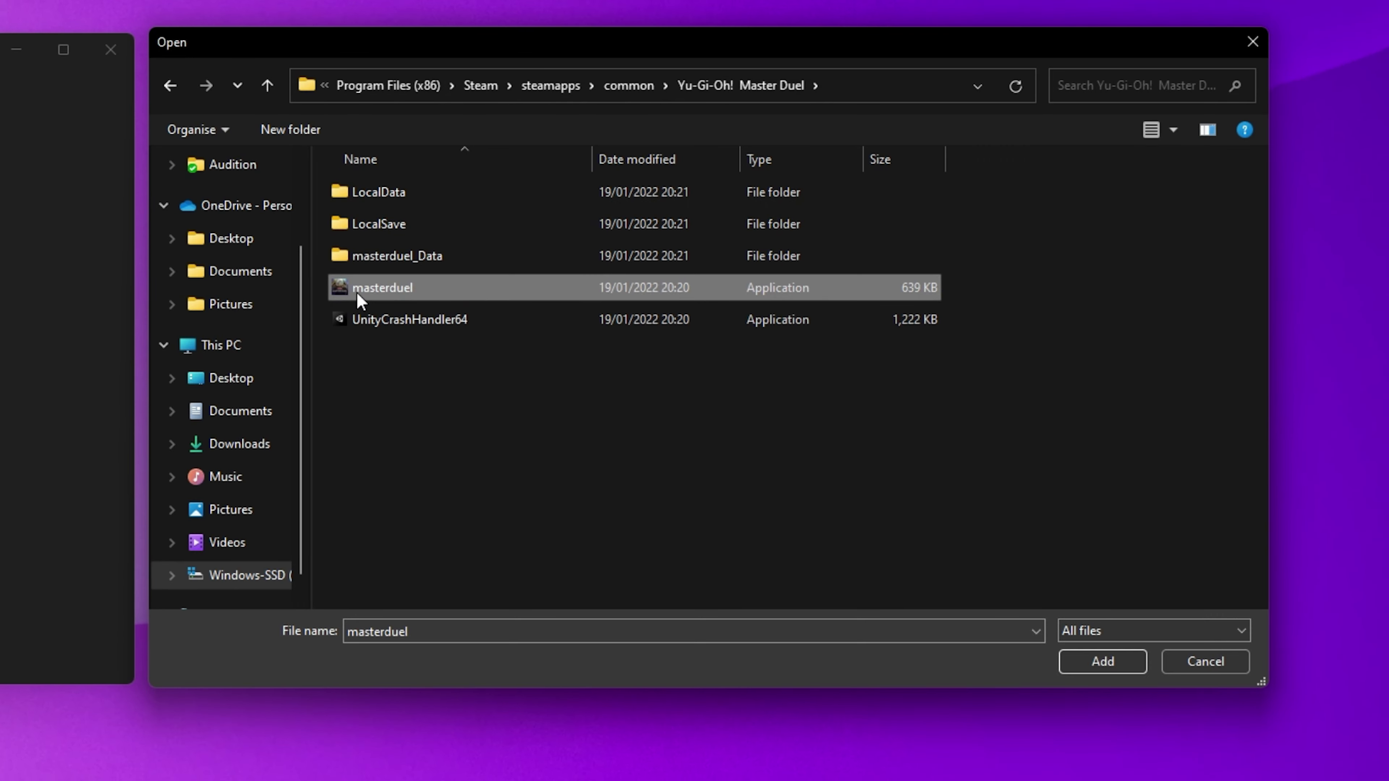
click(1102, 661)
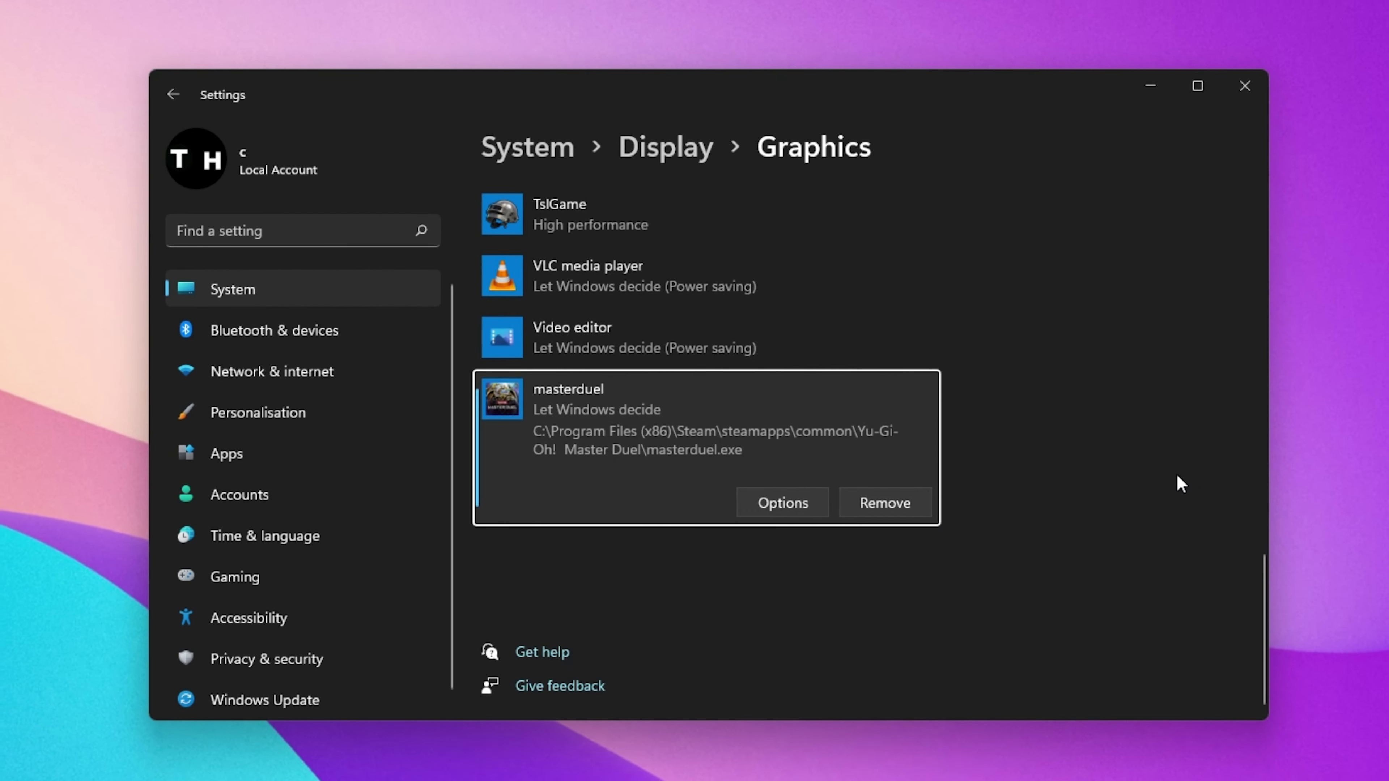
Set the graphics preference of masterduel to High performance and save it.
click(753, 498)
click(531, 419)
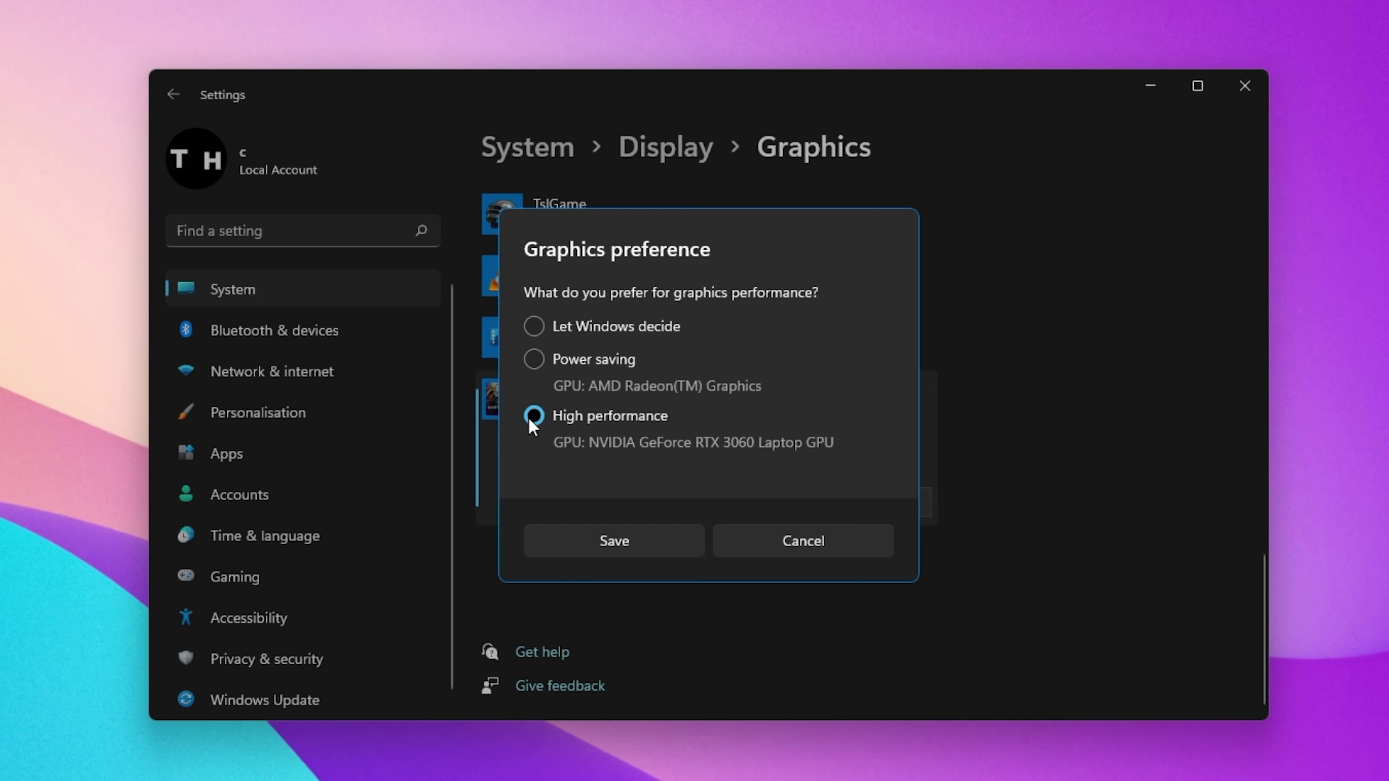
click(569, 546)
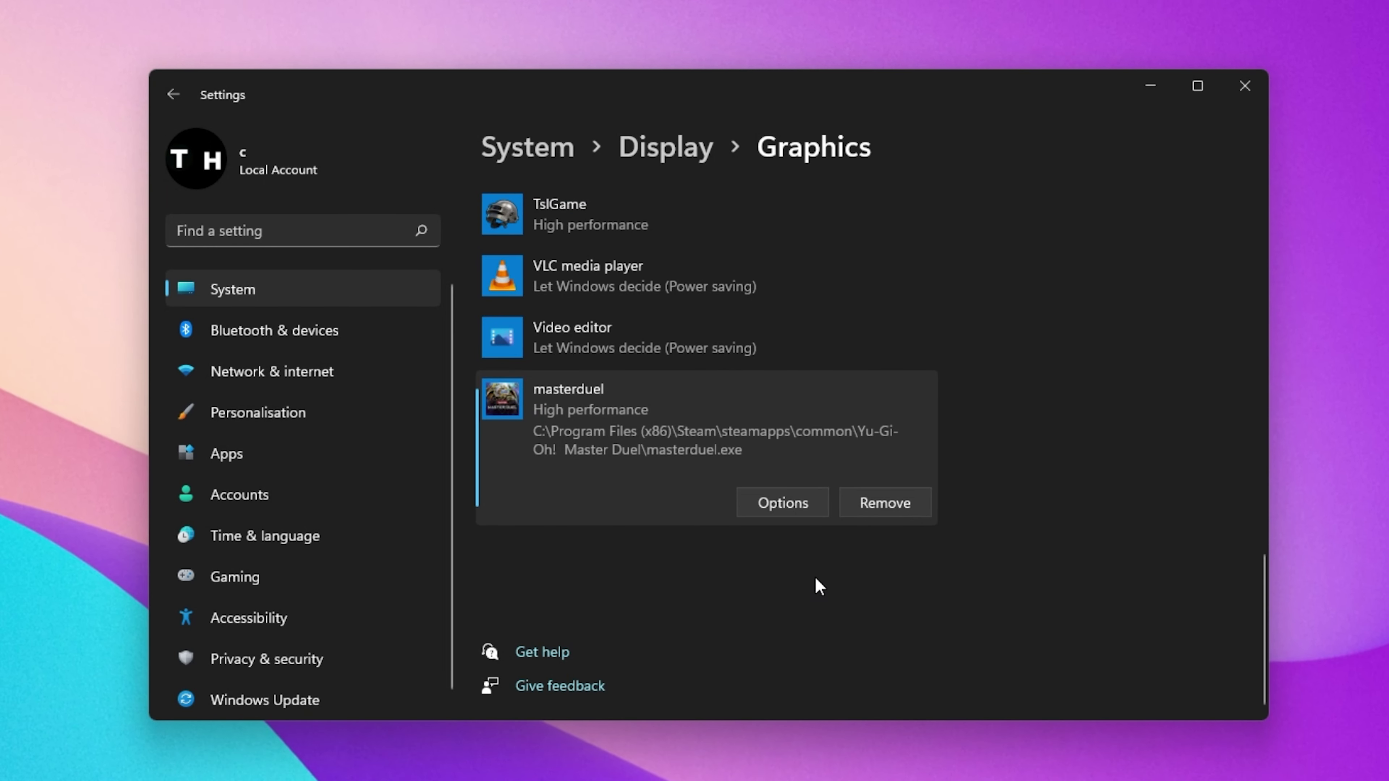
Search the settings for "update", open the update-check result, and start a check for Windows updates.
click(310, 236)
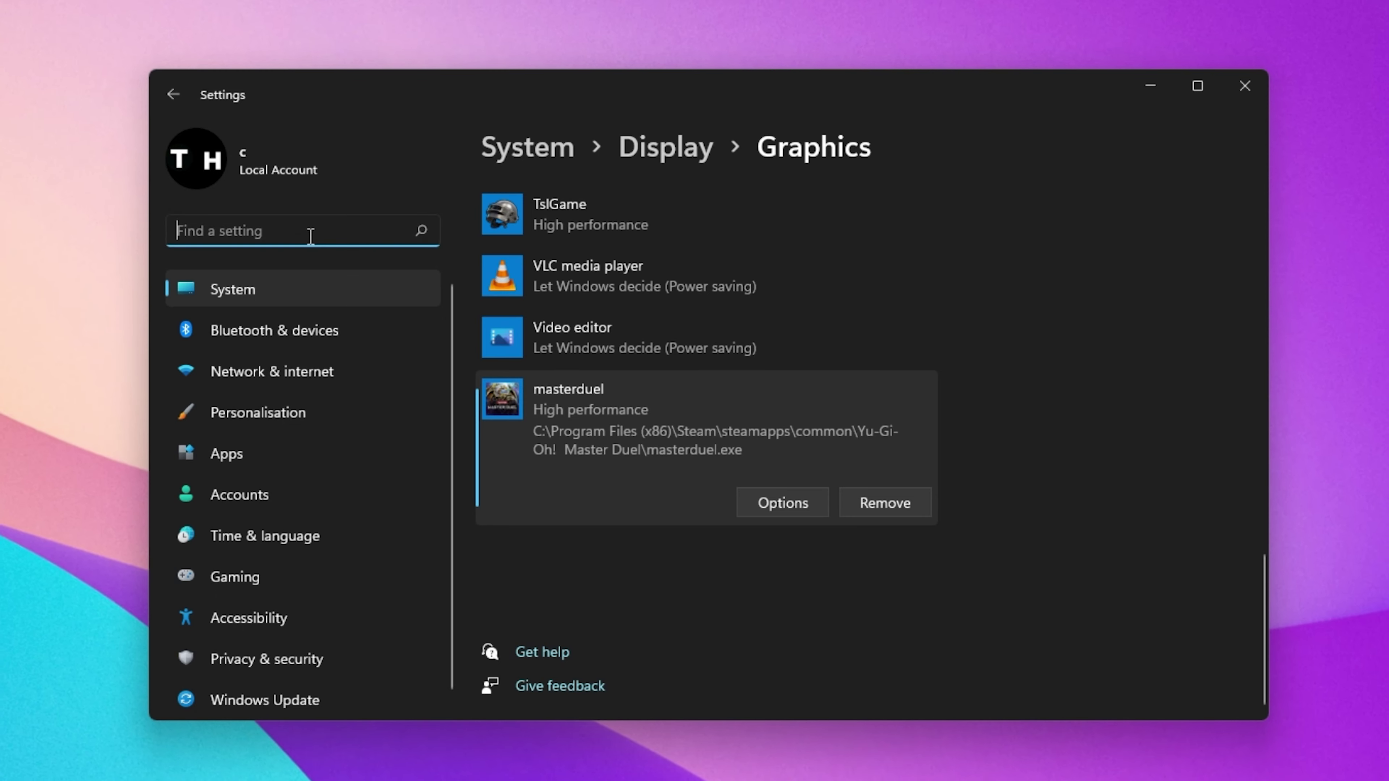
text(update)
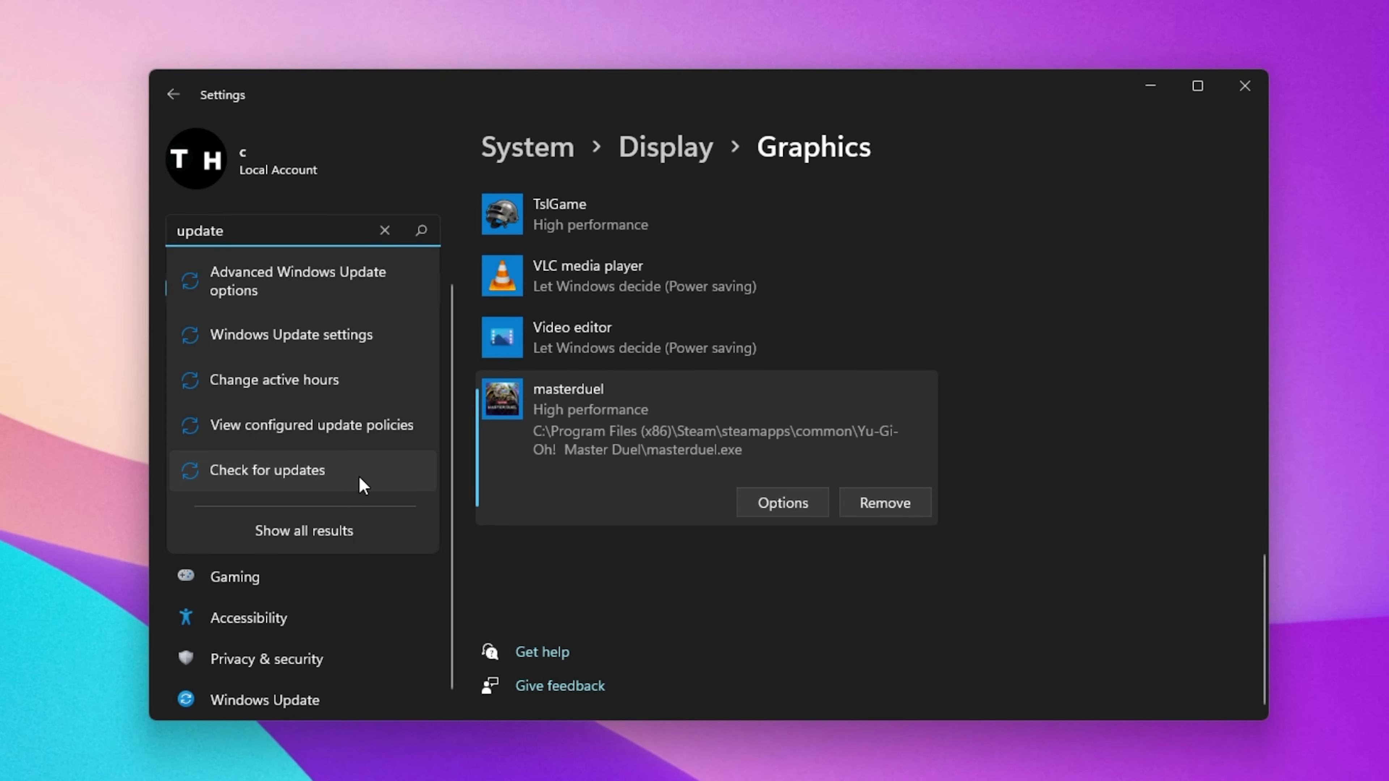
click(267, 469)
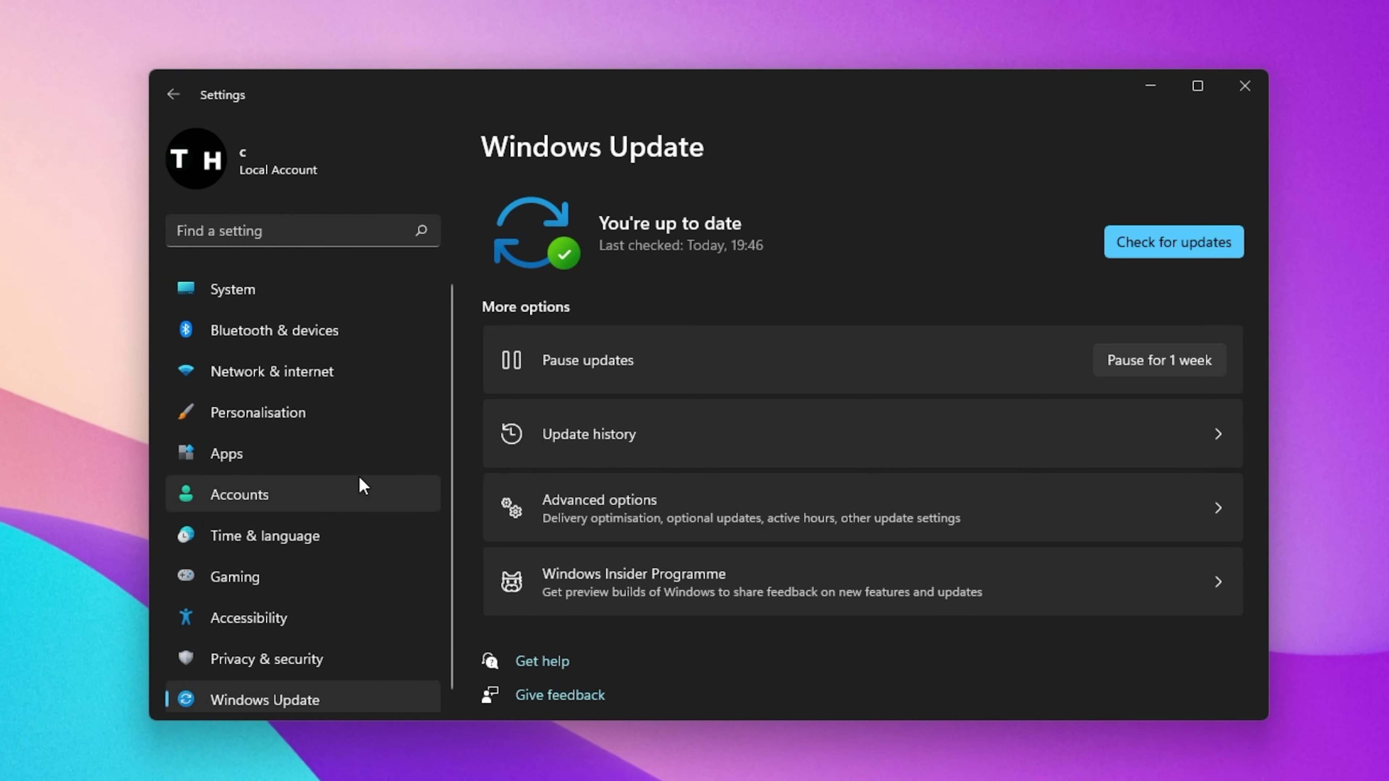
click(1127, 247)
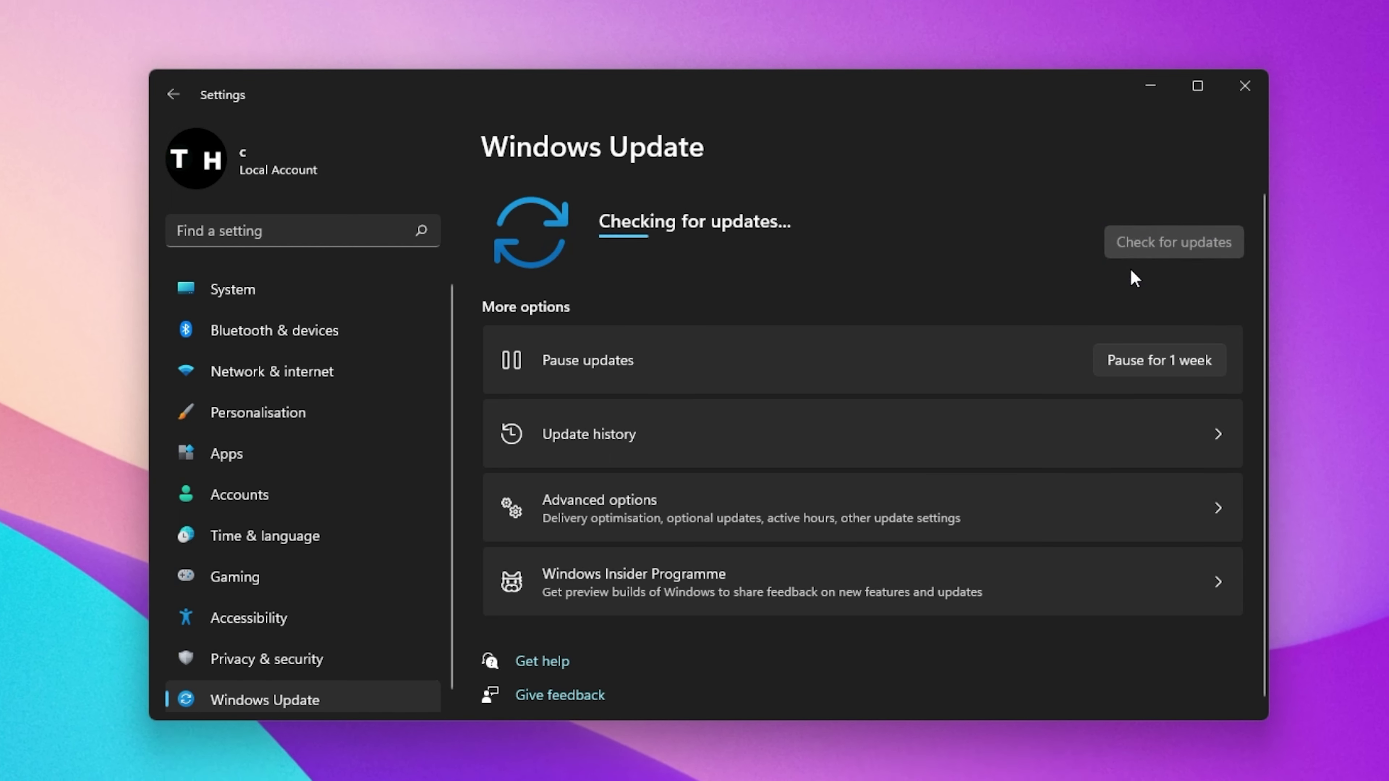